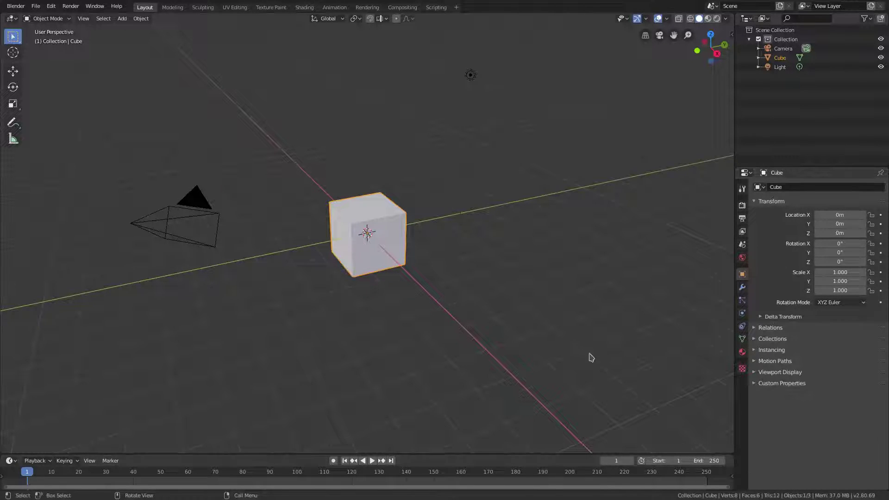
Delete the default cube and light, and clear the camera's location and rotation
key("Delete")
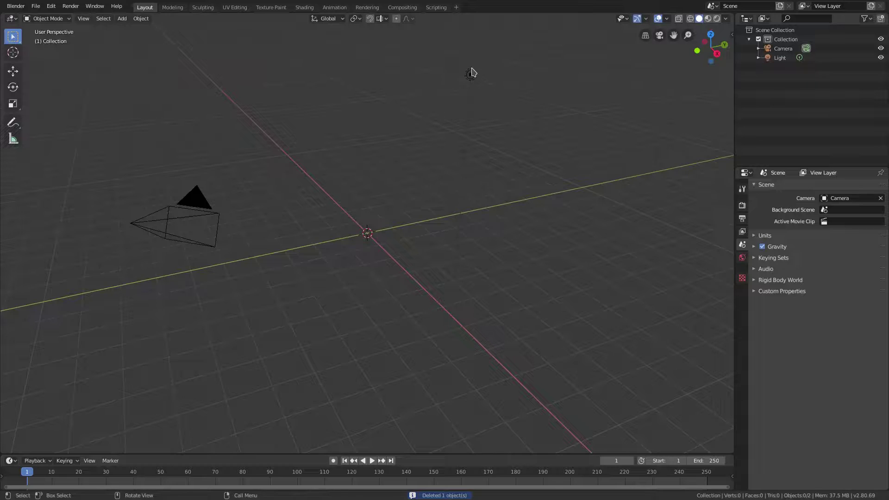
left_click(205, 211)
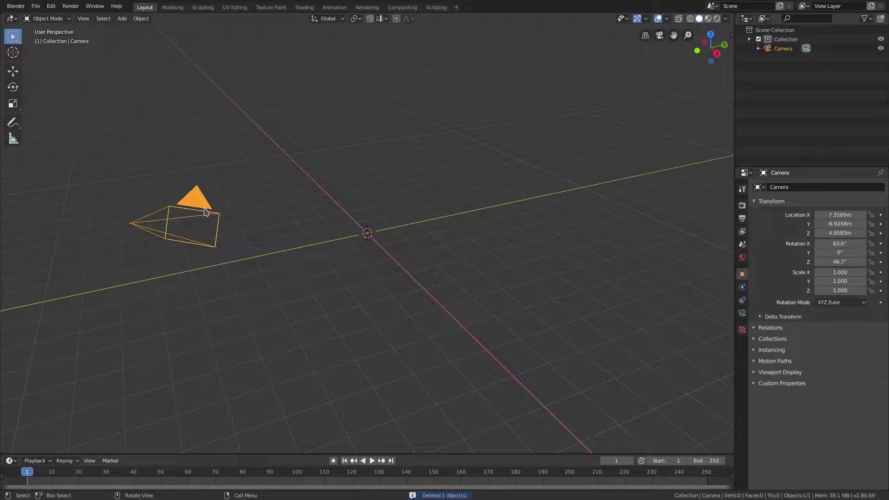
key("alt+g")
key("alt+r")
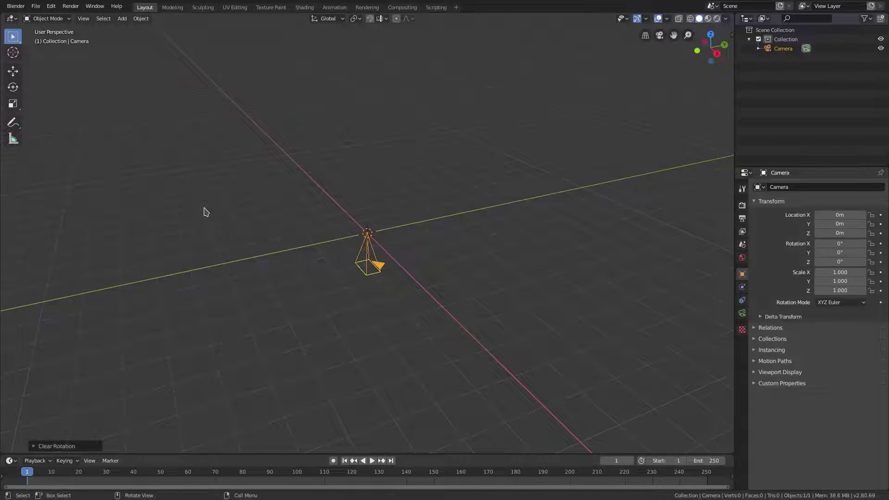
Rotate the camera 90° about X, move it back along Y to about -11.4 m, and look through it
type("r")
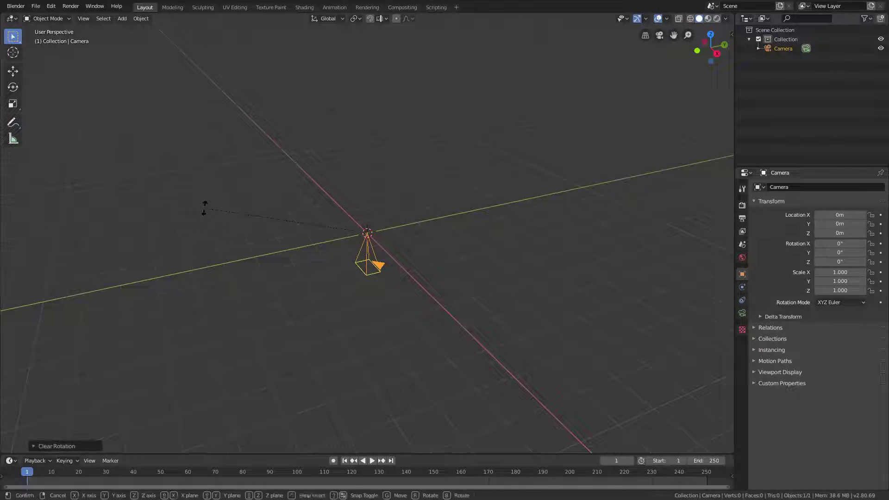
type("x90")
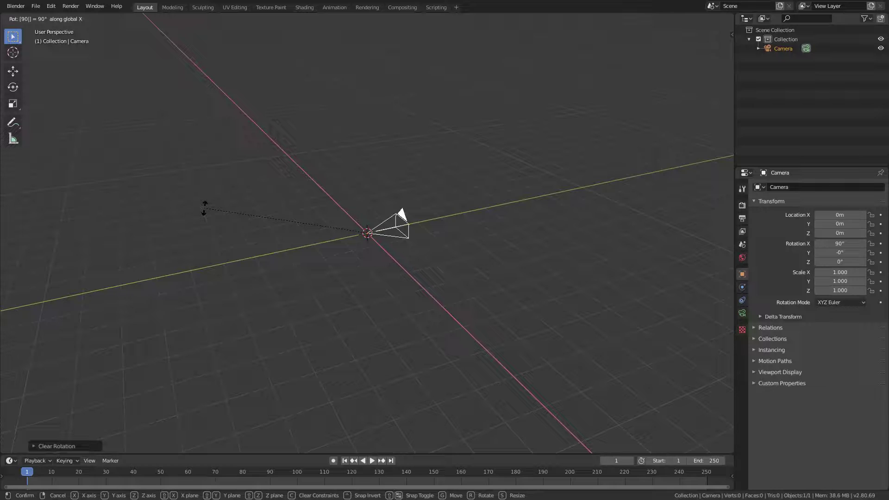
key("Return")
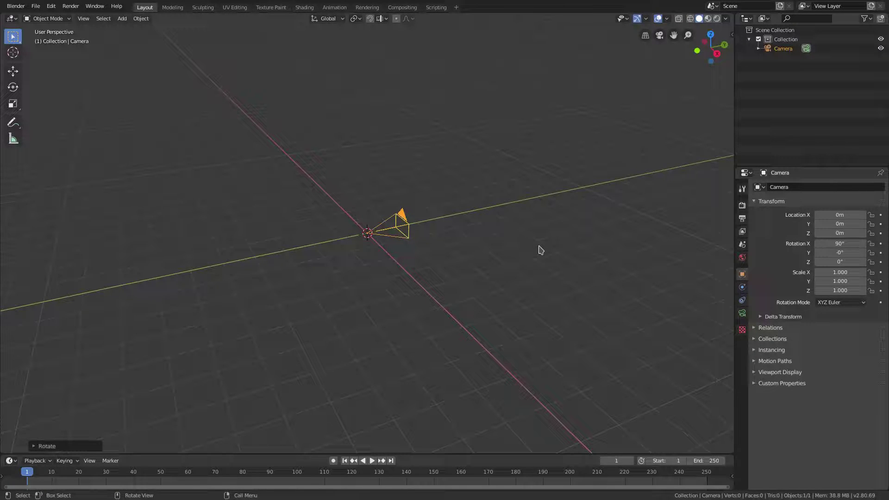
key("g")
key("y")
left_click(152, 300)
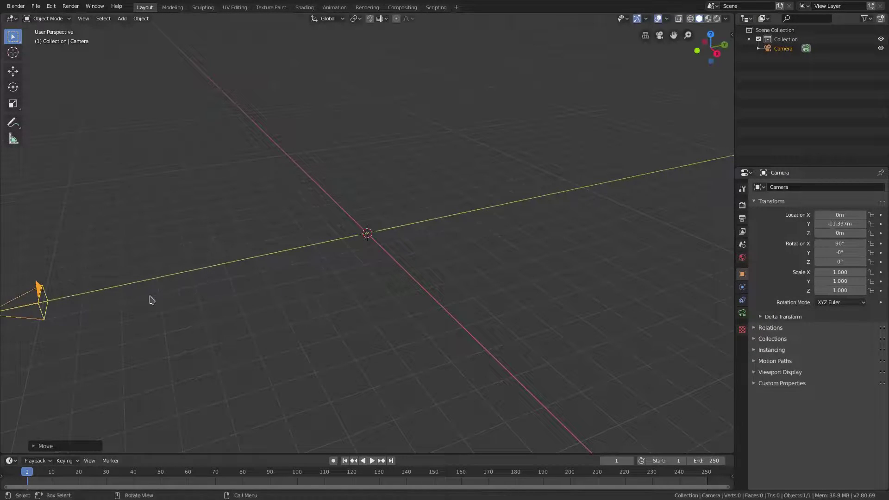
key("KP_0")
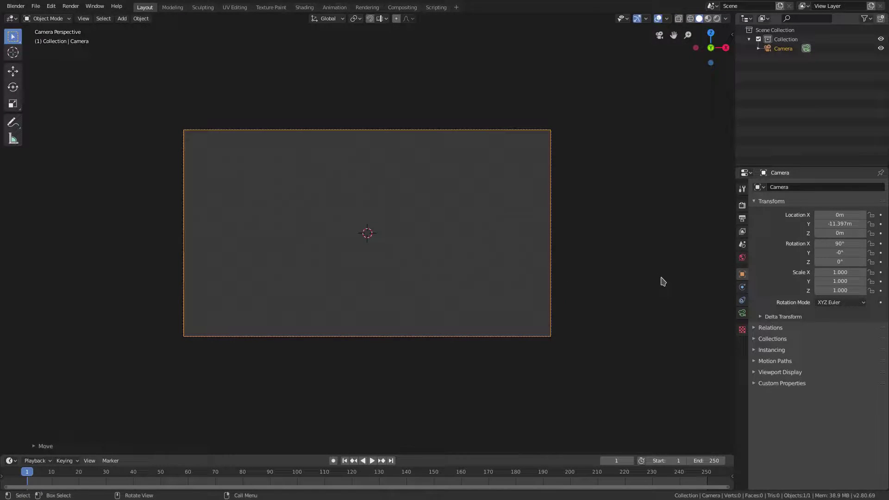
Add a plane at the origin and scale it uniformly to about 4.56
mouse_move(494, 250)
middle_mouse_down()
mouse_move(520, 264)
mouse_move(500, 261)
middle_mouse_up()
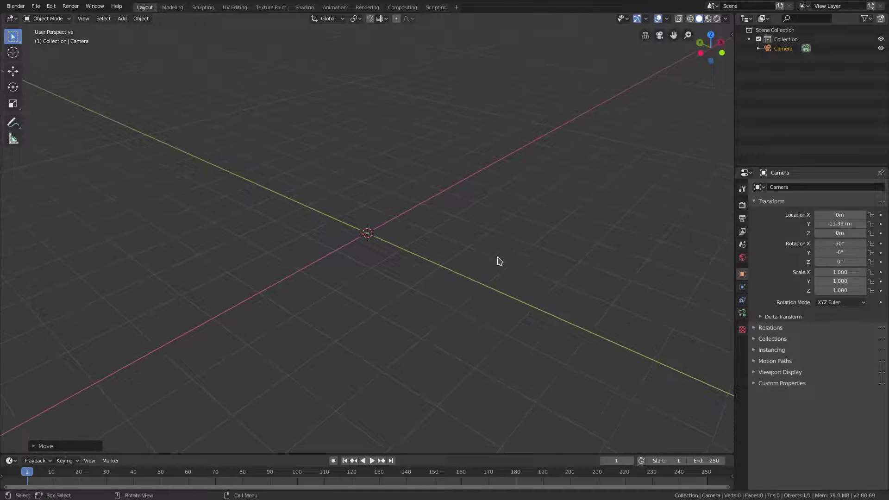
key("shift+a")
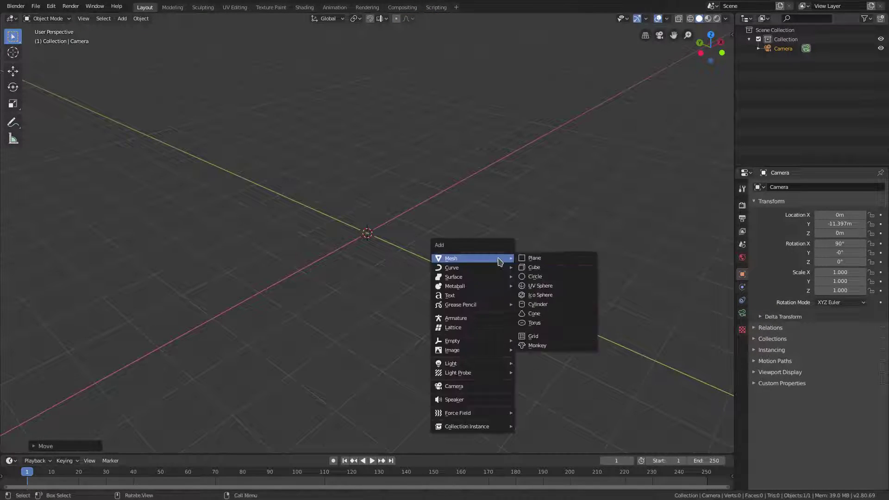
left_click(574, 261)
key("s")
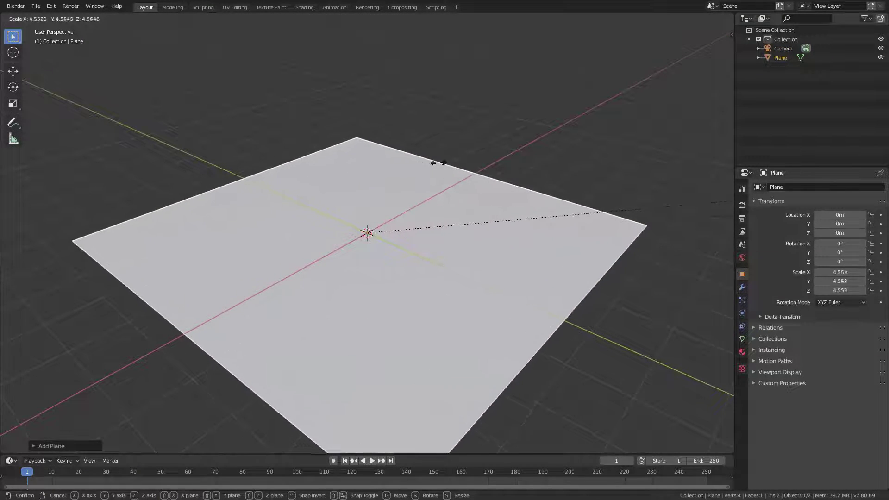
left_click(456, 171)
Narrow the plane along Y to a scale of about 2.36 and move it toward the camera to about Y -2.52 m
scroll(548, 185, "down", 4)
middle_click_drag(548, 185, 565, 162)
scroll(594, 200, "up", 3)
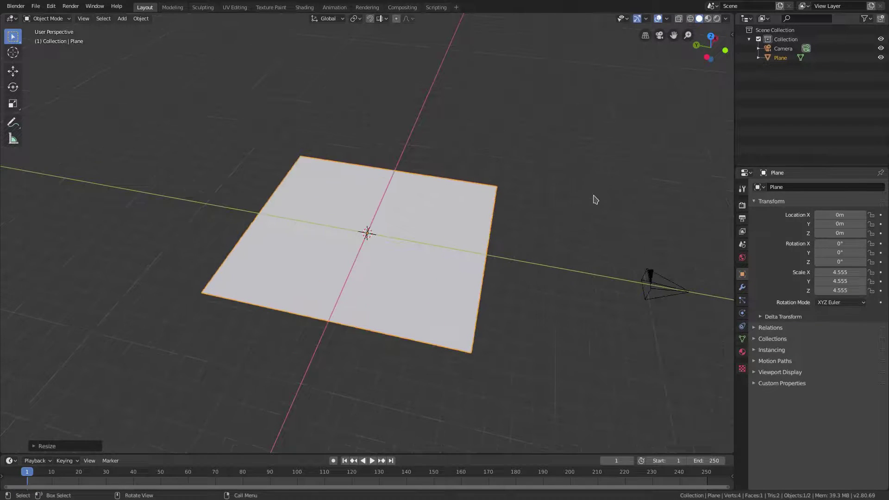
key("s")
key("y")
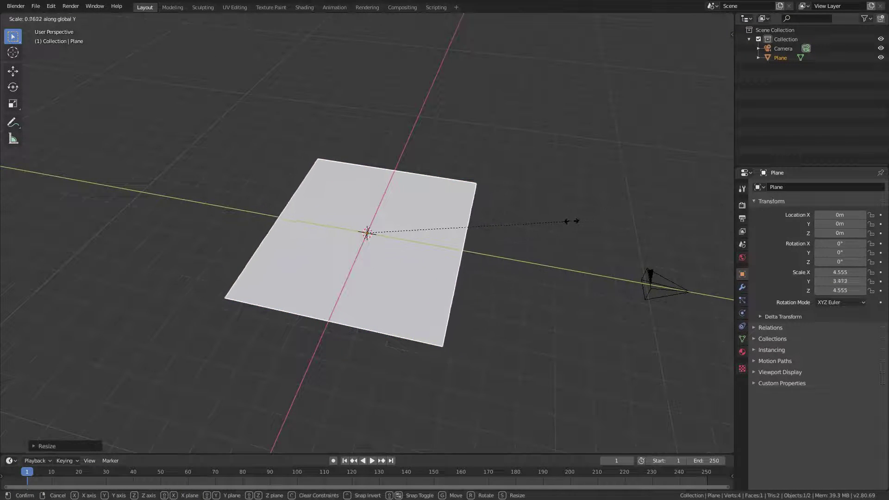
left_click(497, 216)
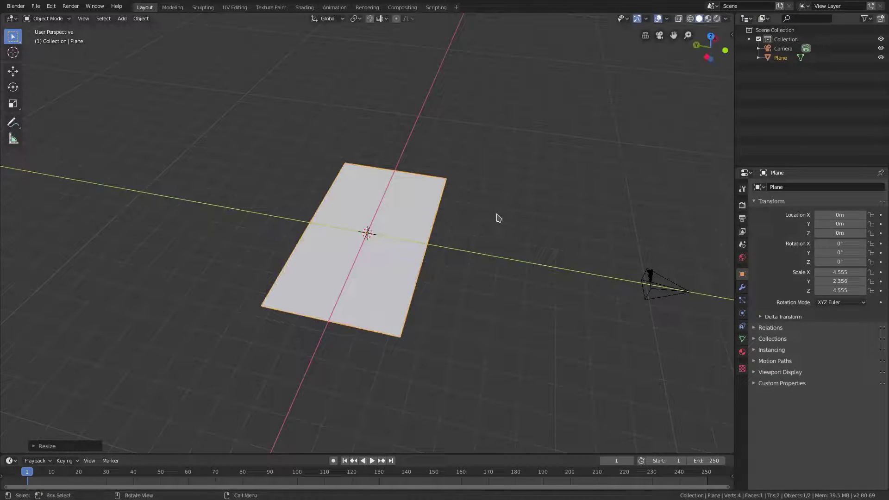
key("g")
key("y")
left_click(560, 239)
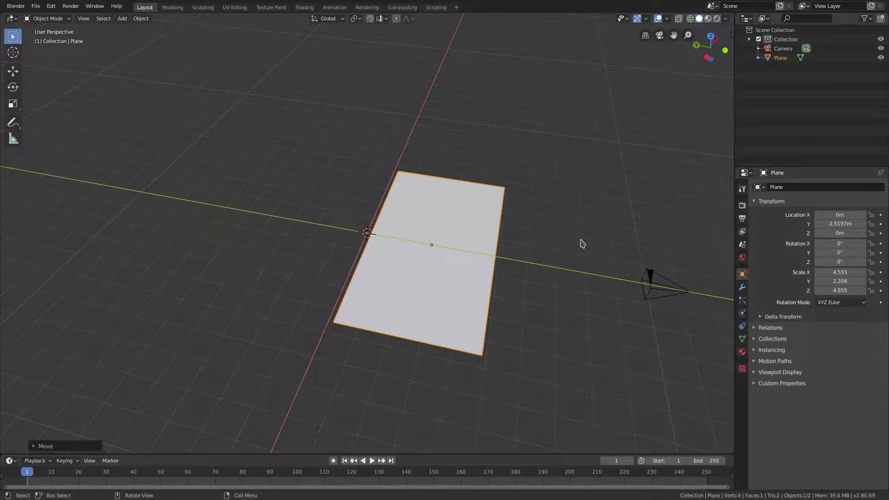
key("s")
key("Escape")
Lower the plane along Z to about -1.64 m
middle_click_drag(581, 242, 514, 218)
key("g")
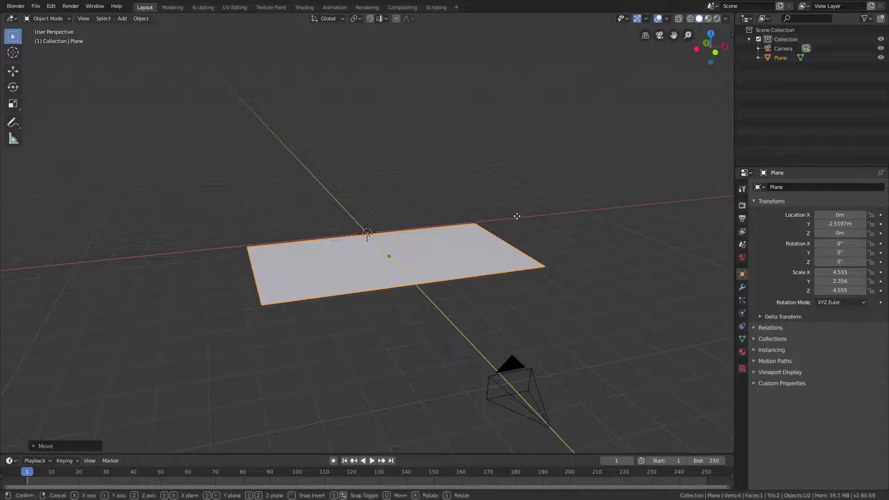
key("z")
left_click(526, 263)
From the camera view, tilt the plane about 9.3° around the global Y axis
key("KP_0")
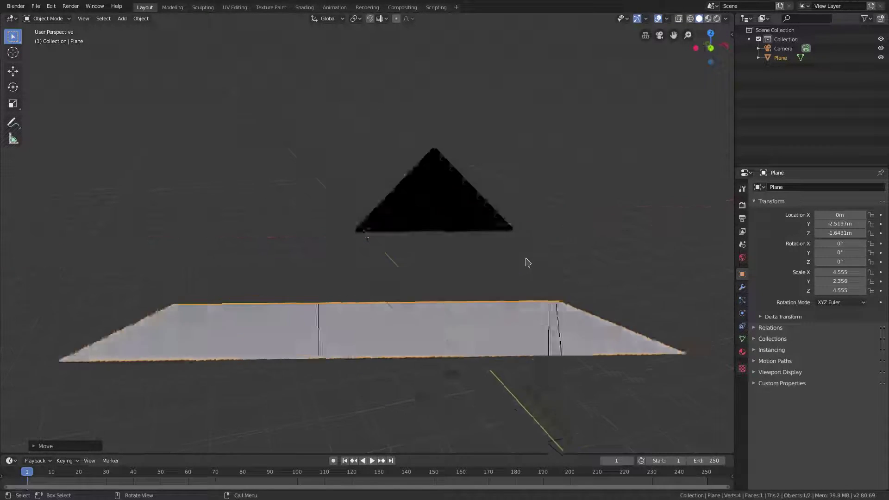
key("r")
key("y")
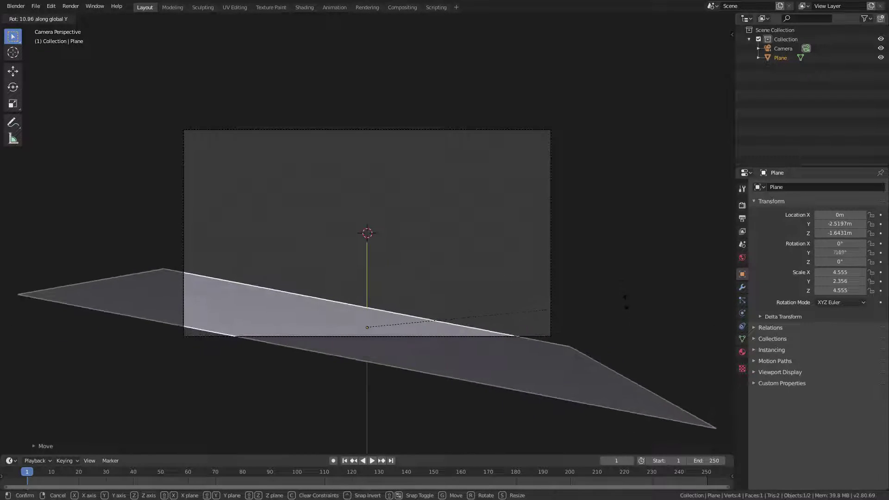
left_click(626, 299)
Move the plane below the camera frame to about X -2.92 m and Z -2.91 m
key("g")
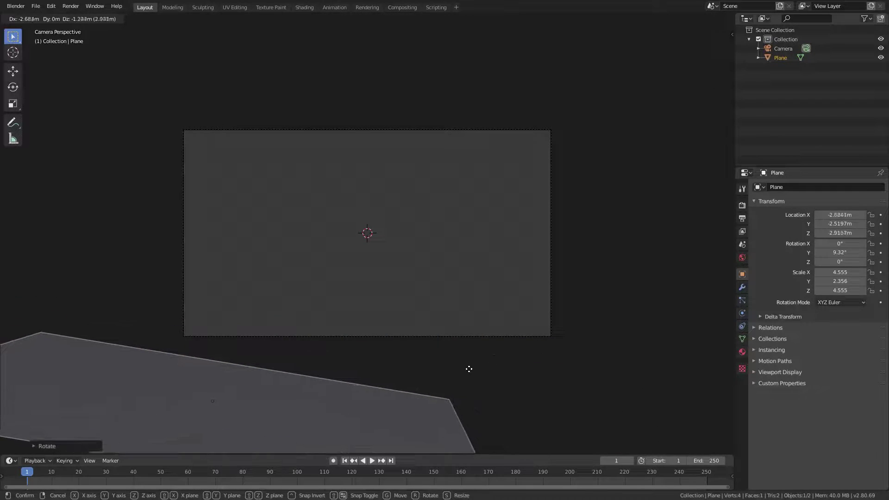
left_click(481, 377)
scroll(508, 406, "down", 3)
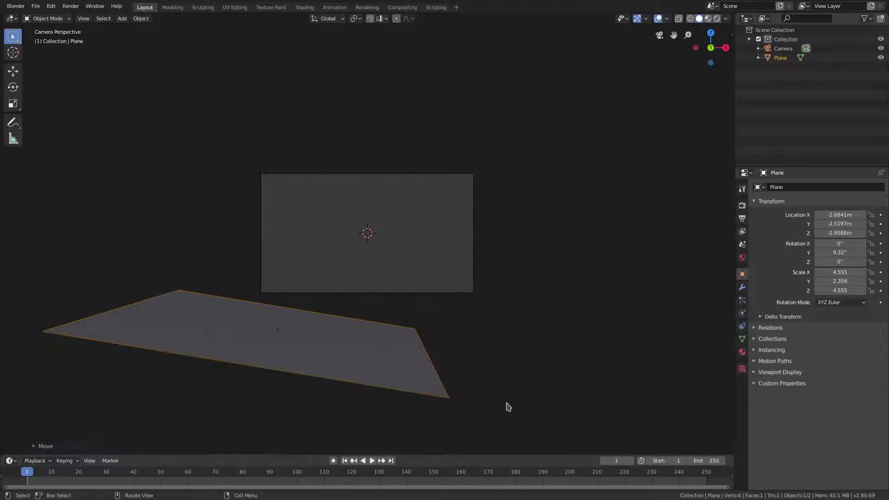
scroll(508, 405, "up", 2)
key("g")
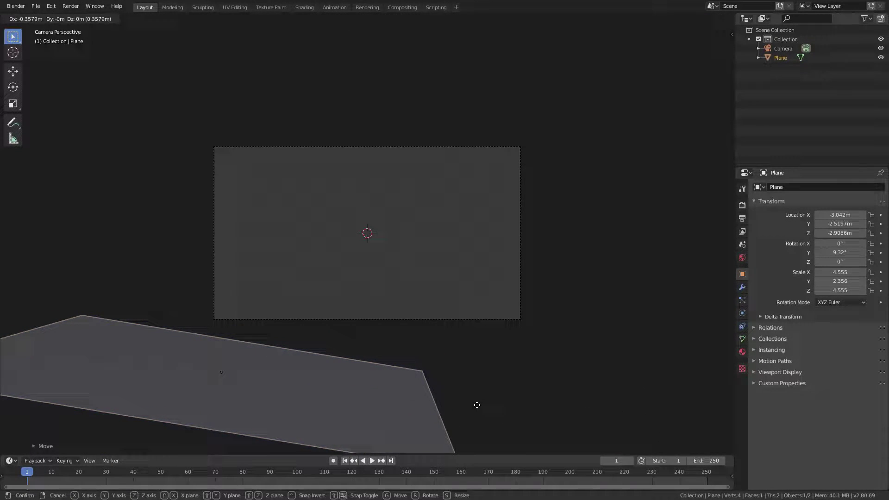
left_click(490, 409)
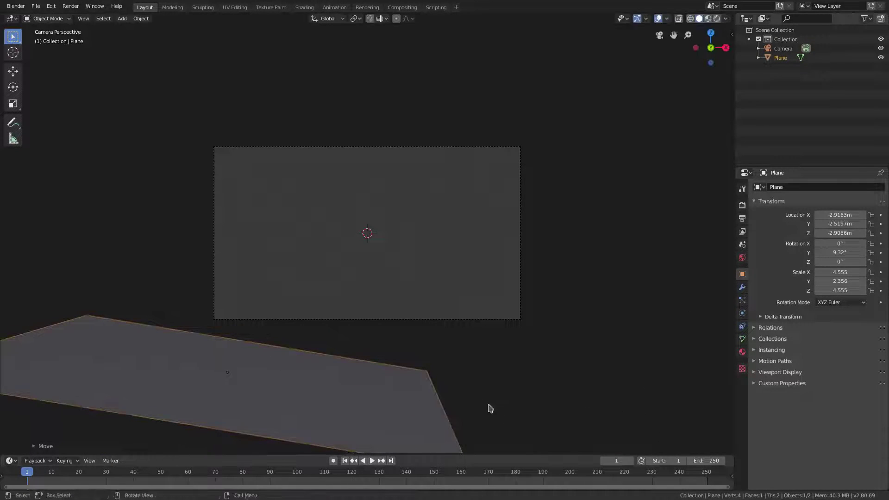
Enlarge the plane to a scale of about 5.3 in X and 2.75 in Y, and nudge it to about X -2.95 m, Z -2.90 m
key("s")
left_click(612, 398)
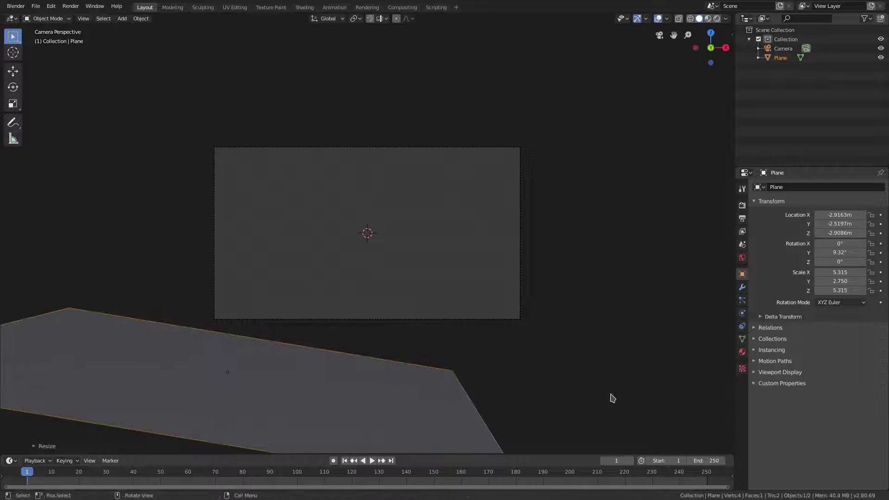
scroll(192, 333, "up", 2)
middle_click_drag(192, 333, 441, 207, "shift")
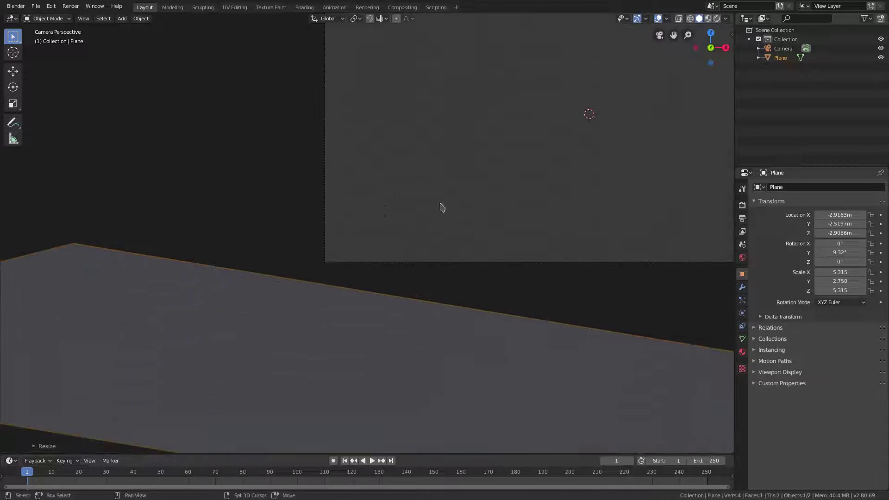
key("g")
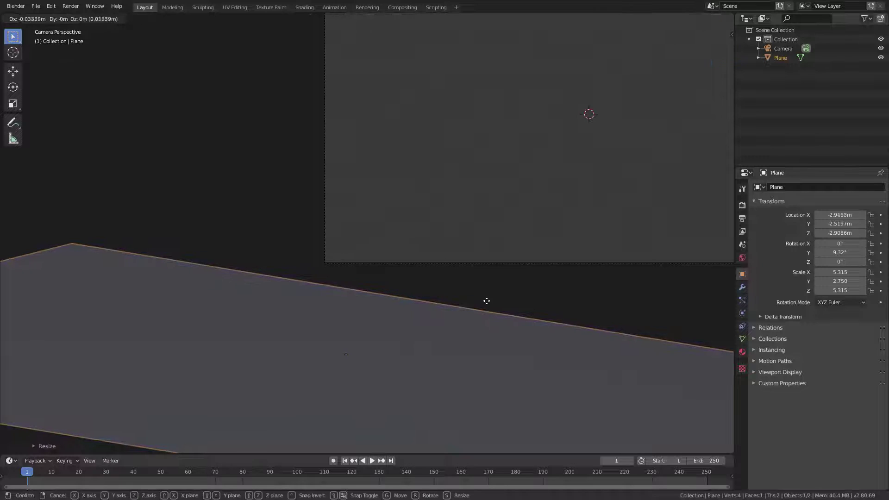
left_click(486, 299)
scroll(504, 285, "down", 3)
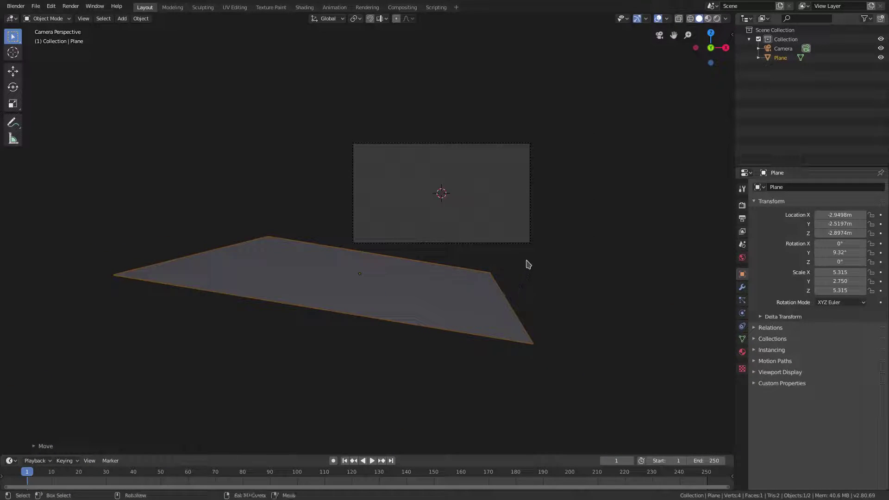
scroll(528, 264, "up", 2)
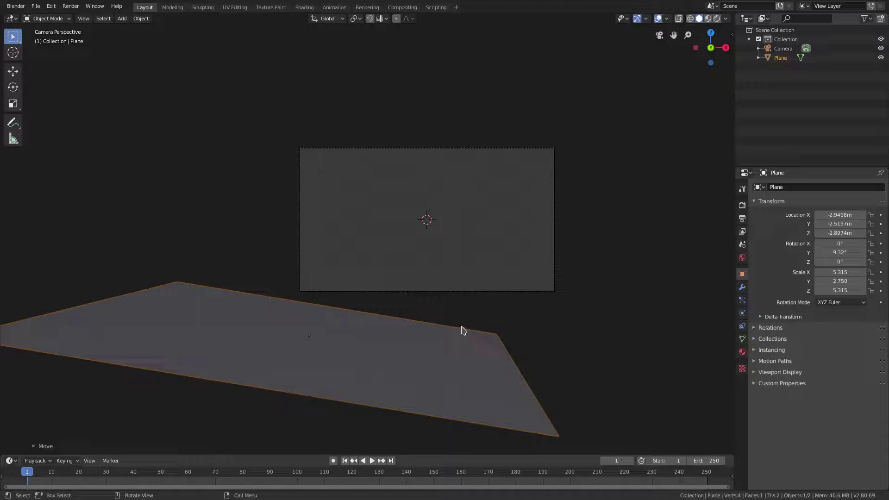
Flip the plane by rotating it 180° about the global X axis
middle_click_drag(471, 309, 546, 285)
key("r")
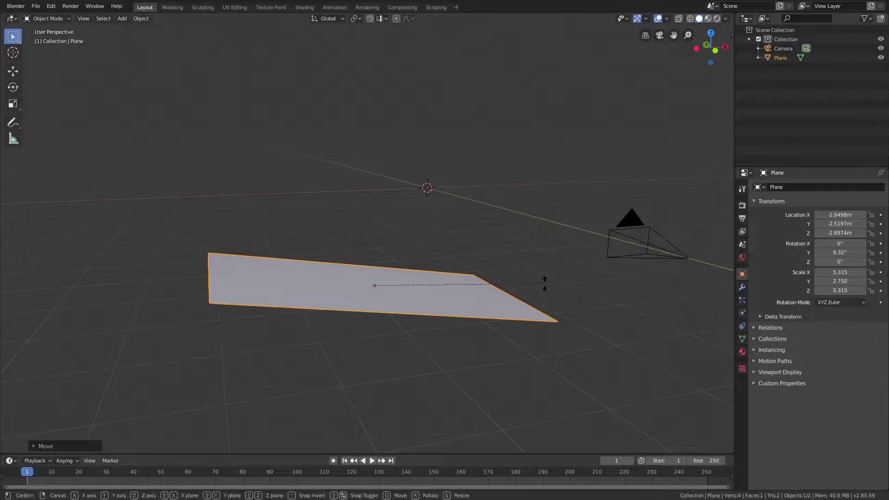
key("z")
type("x")
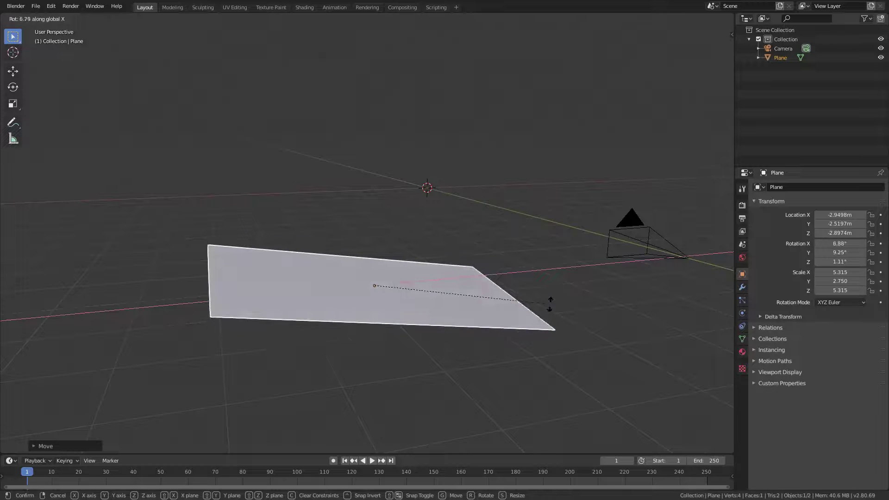
type("180")
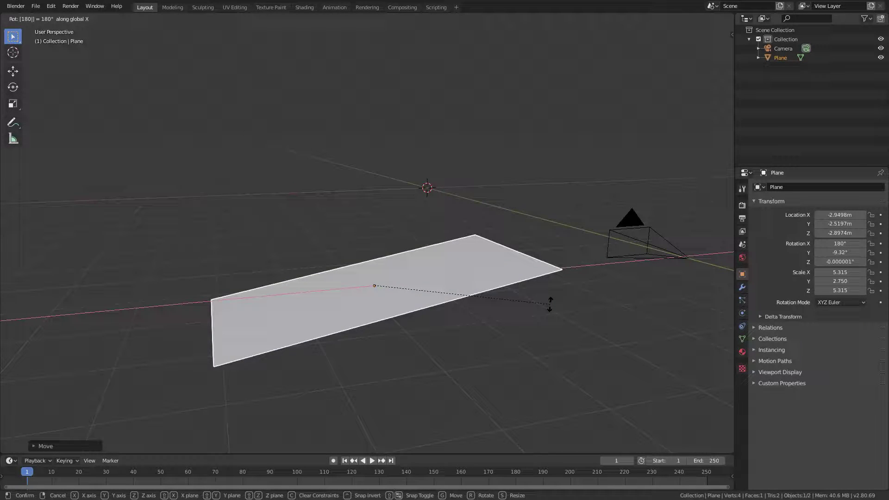
key("Return")
Tilt the flipped plane around Y to about 11.7° so it slopes beneath the camera frame
key("r")
key("y")
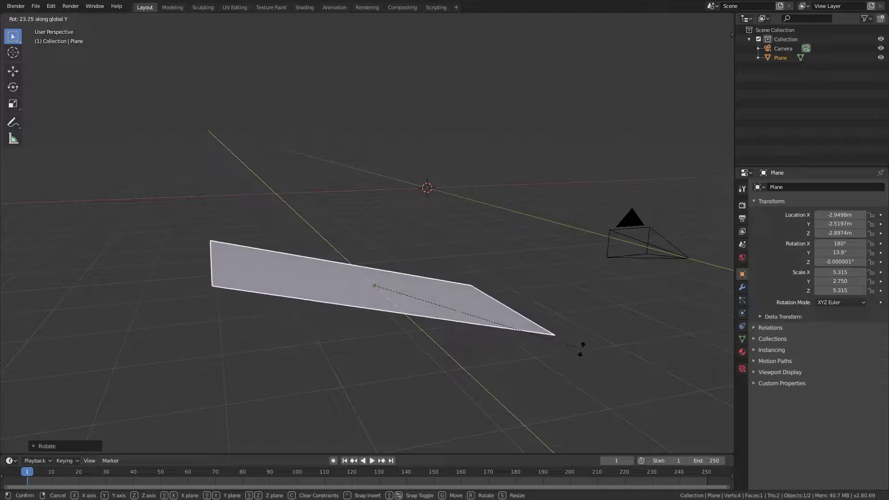
left_click(581, 348)
key("KP_0")
key("r")
key("y")
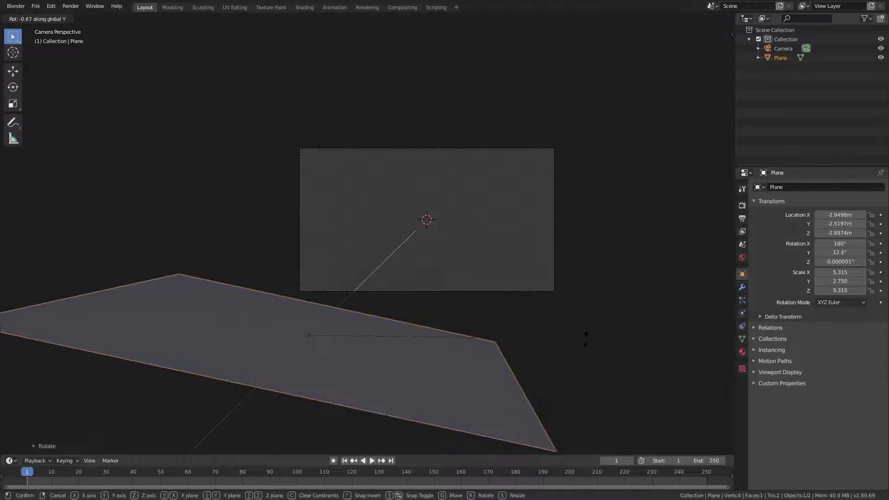
left_click(317, 394)
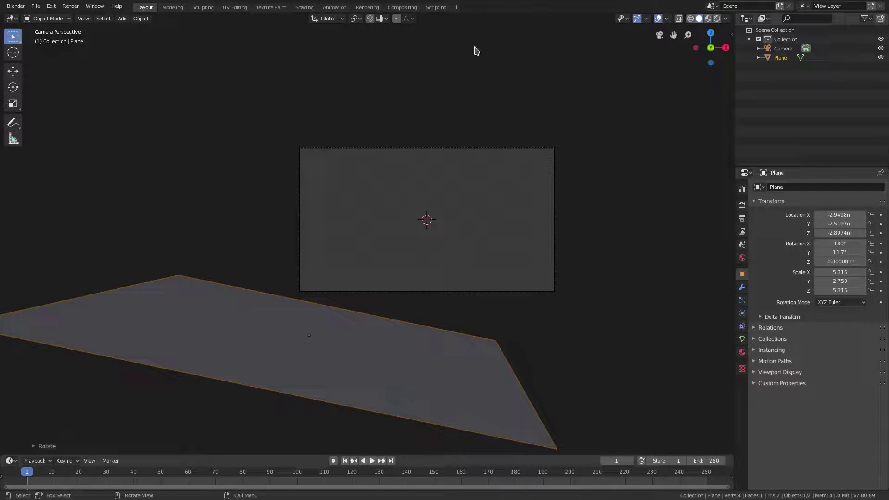
Add an emitter particle system to the plane and play the animation to preview the emission
middle_click_drag(536, 130, 480, 249)
scroll(479, 252, "down", 6)
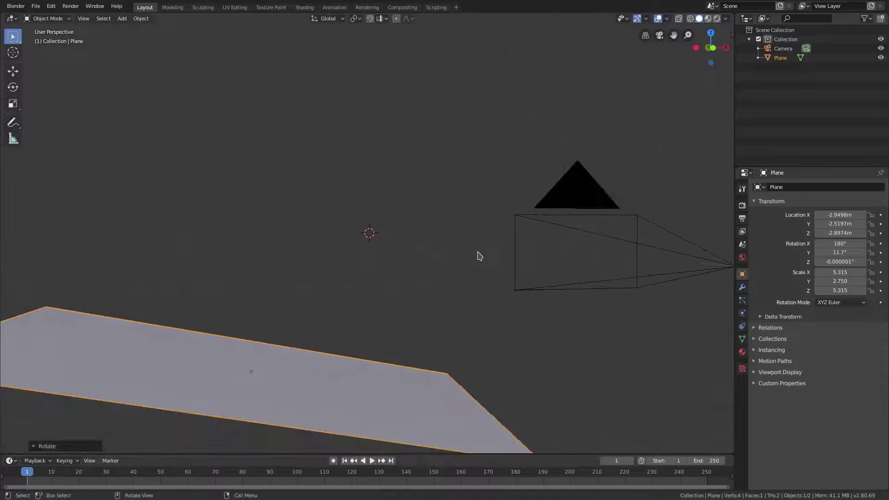
left_click(744, 301)
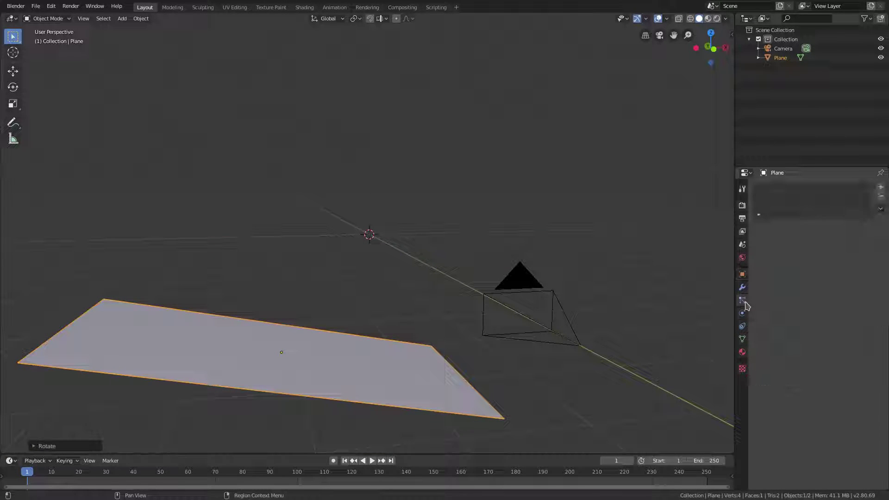
left_click(880, 188)
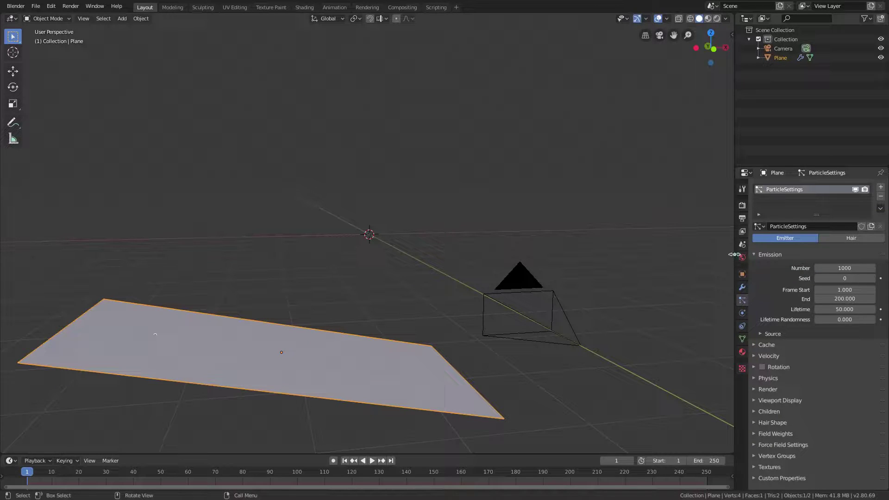
left_click_drag(733, 254, 711, 254)
middle_click_drag(387, 319, 394, 447, "shift")
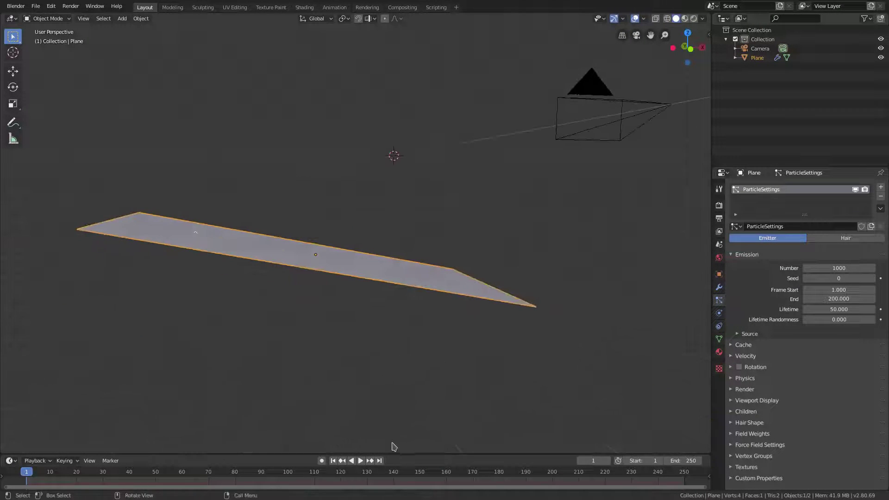
left_click(360, 460)
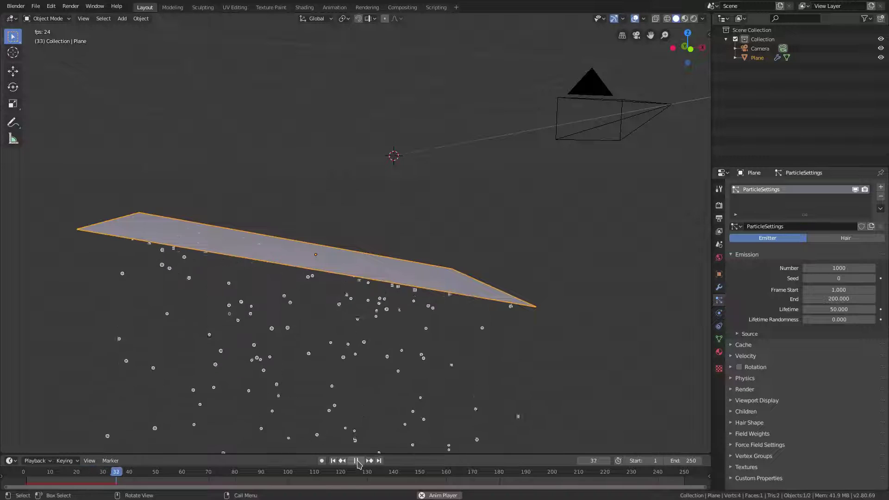
Set the Gravity field weight of the plane's particle system to 0
left_click(743, 456)
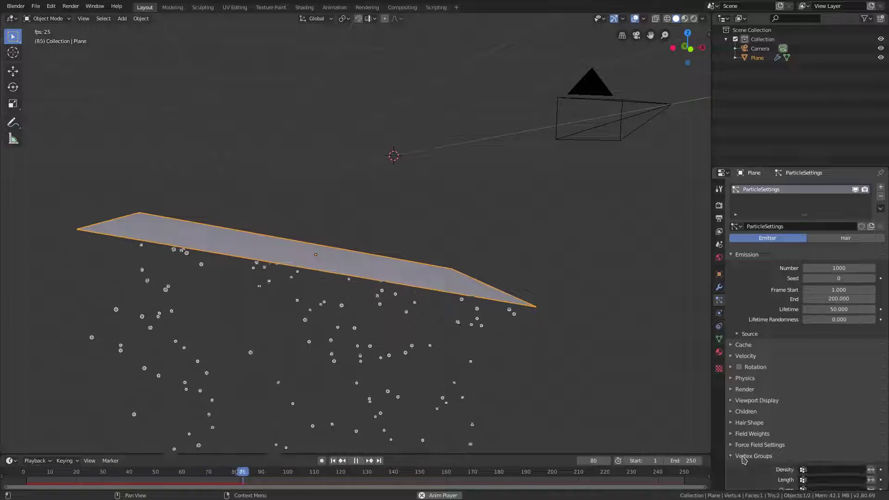
left_click(743, 456)
left_click(746, 445)
left_click(746, 445)
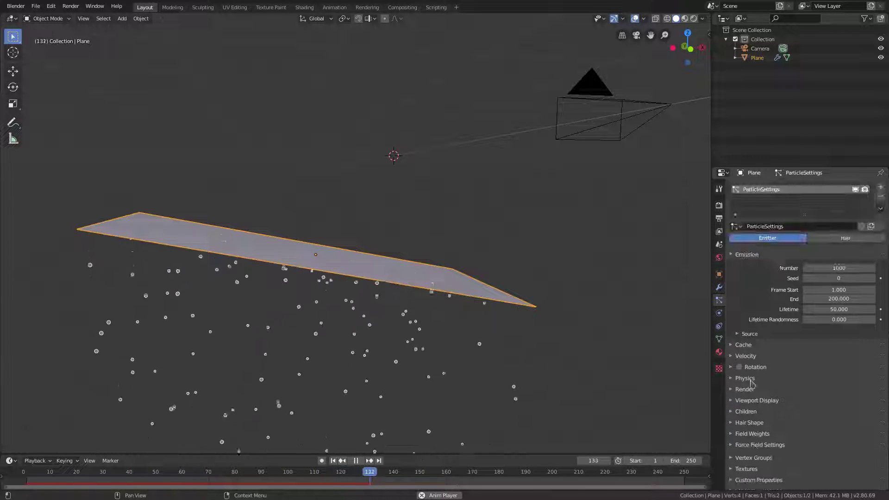
left_click(752, 433)
scroll(752, 433, "down", 5)
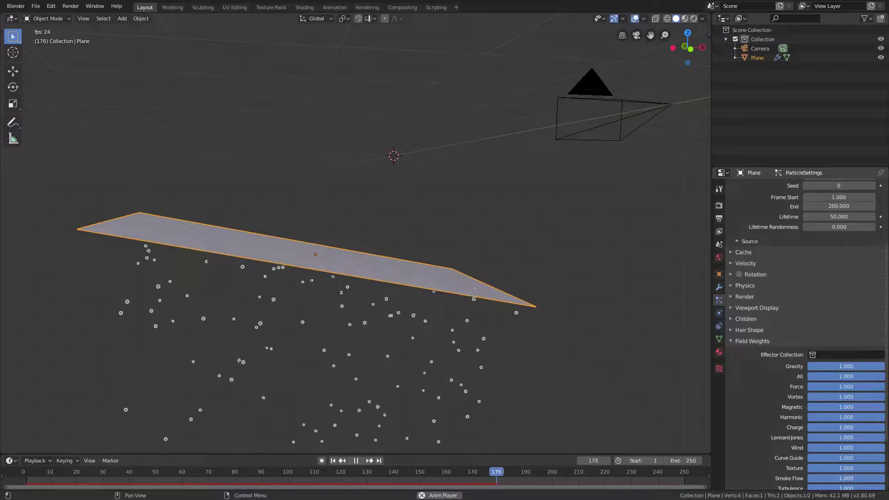
left_click_drag(846, 366, 808, 365)
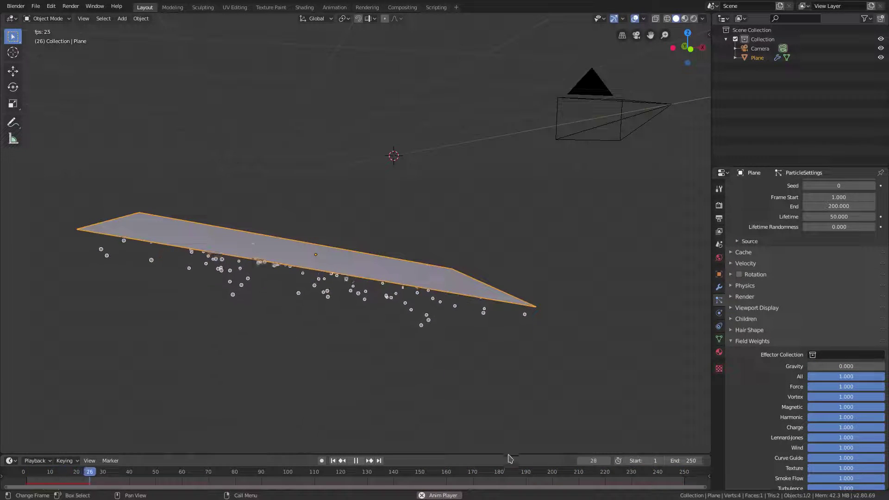
Enlarge the timeline area and set the animation's end frame to 100
left_click_drag(509, 455, 509, 430)
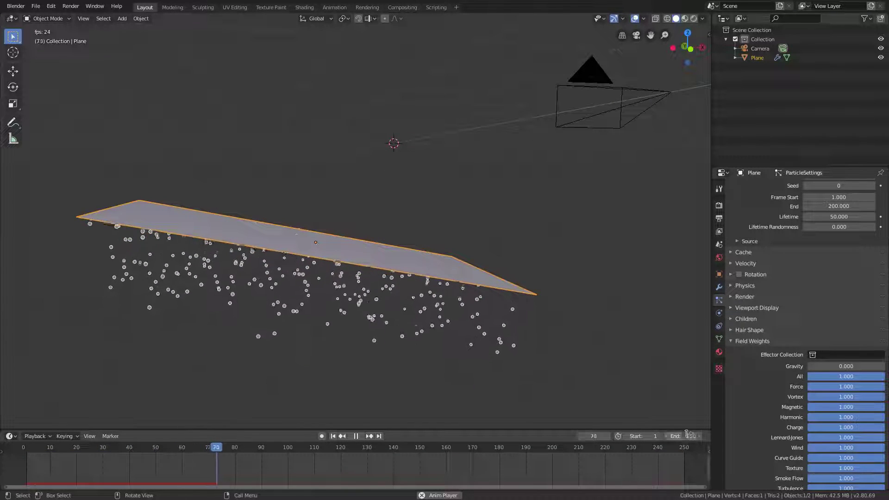
left_click(687, 436)
type("100")
key("Return")
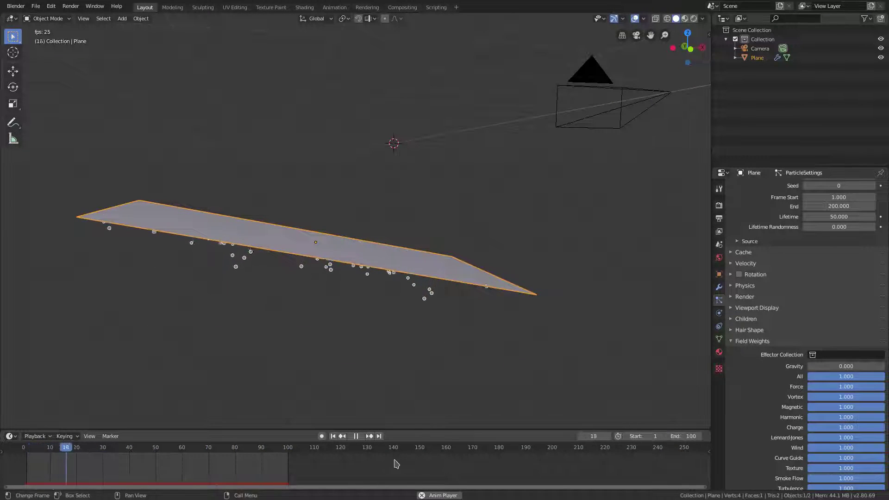
middle_click_drag(396, 463, 573, 464)
Expand the particle Velocity settings and rotate the plane so that it emits its particles upward
scroll(815, 382, "up", 5)
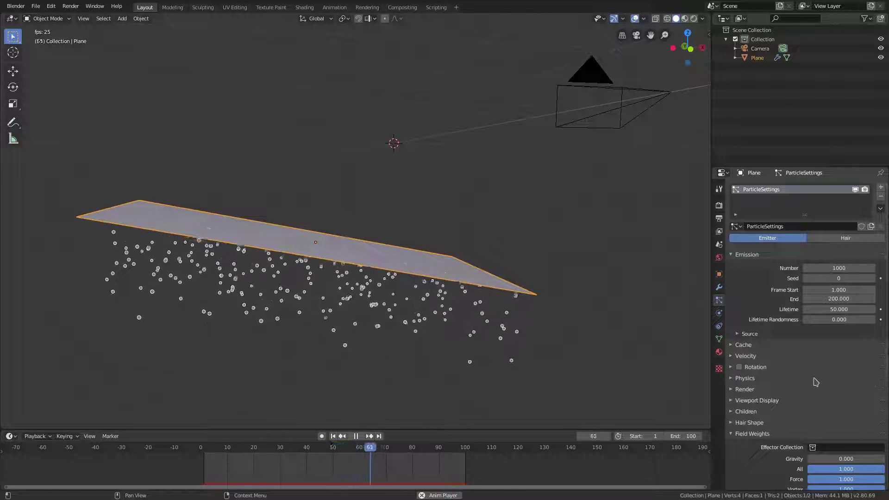
left_click(737, 356)
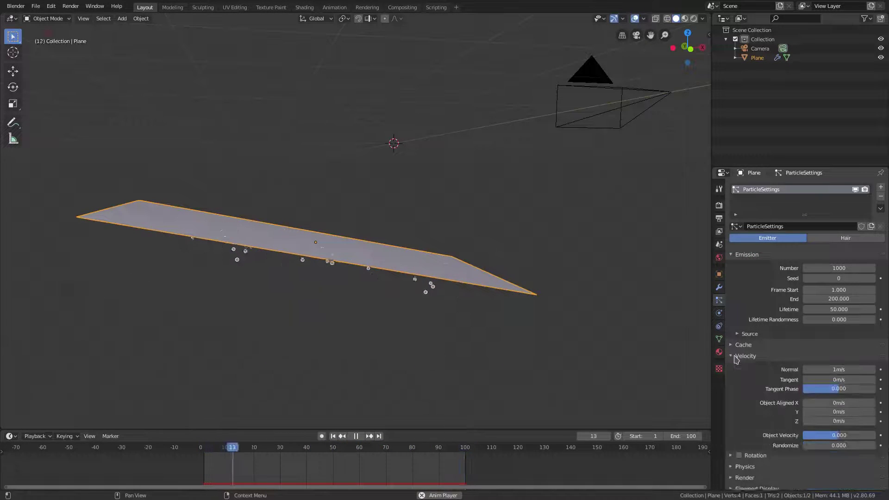
key("r")
left_click(186, 289)
middle_click_drag(186, 289, 557, 346)
key("KP_0")
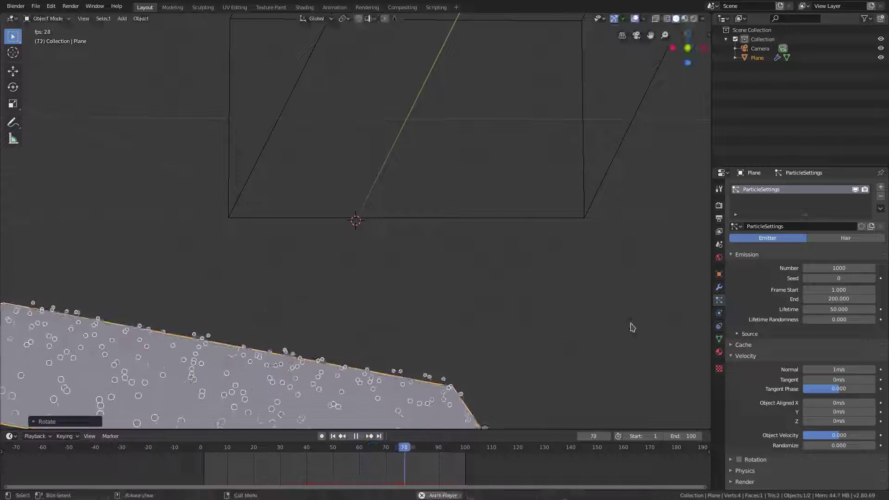
scroll(517, 356, "down", 5)
Stop the playback and go to frame 48 to inspect the particles emitted above the plane
key("space")
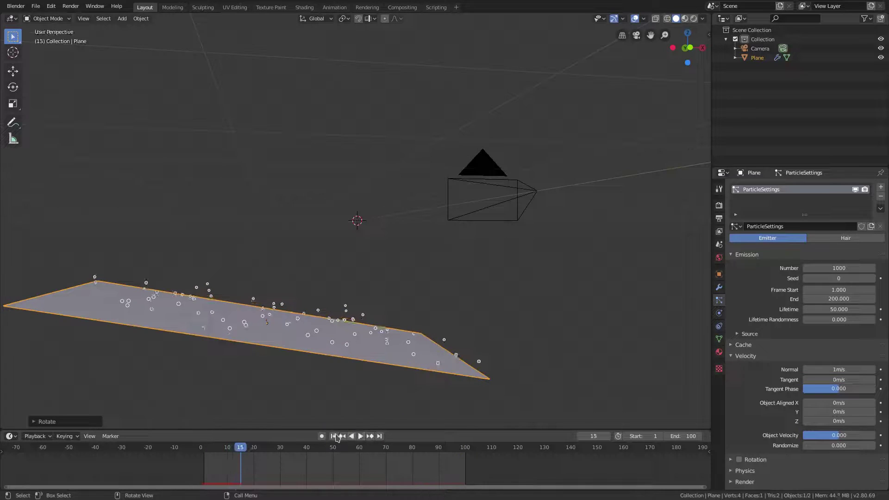
left_click_drag(240, 446, 327, 447)
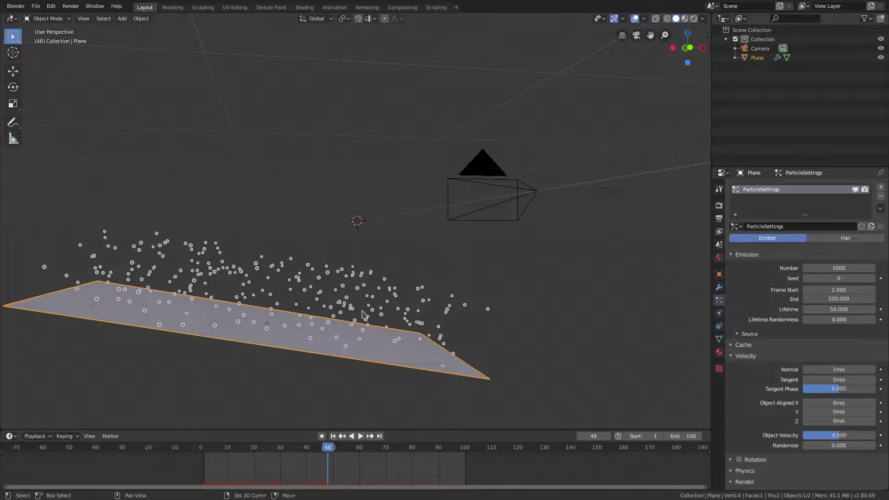
middle_click_drag(362, 314, 444, 204)
scroll(371, 305, "up", 5)
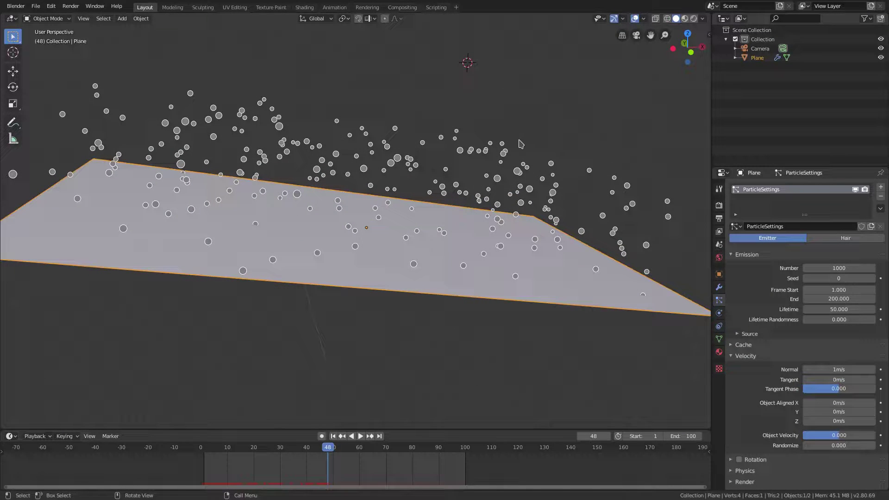
scroll(487, 263, "down", 4)
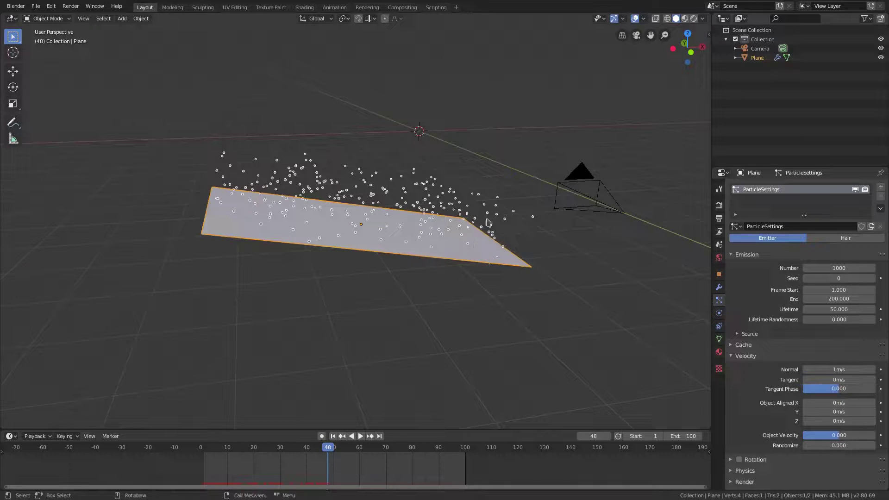
Add a circle mesh at the world origin as the shape for the particles
middle_click_drag(488, 223, 448, 159)
key("shift+a")
mouse_move(446, 158)
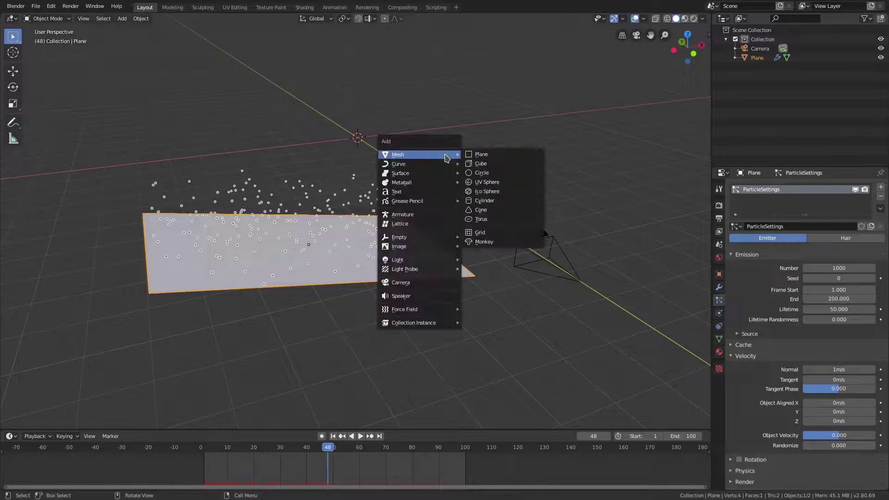
left_click(490, 173)
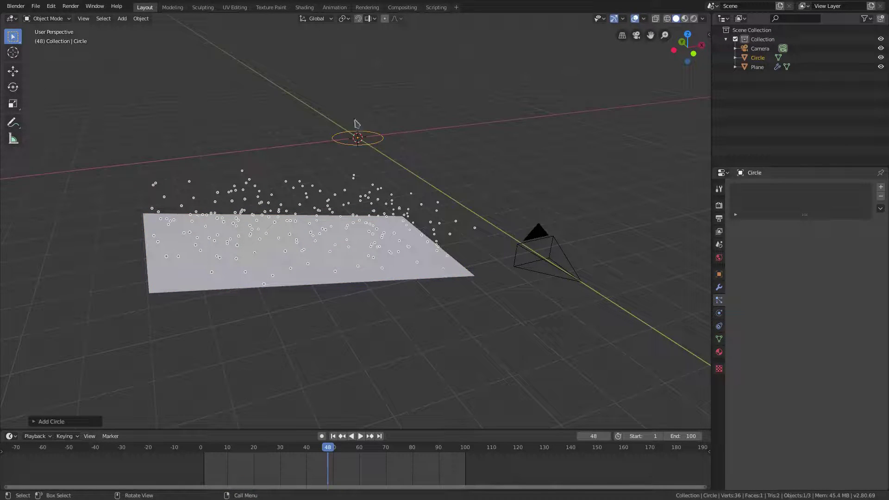
scroll(356, 123, "up", 5)
middle_click_drag(356, 122, 340, 187)
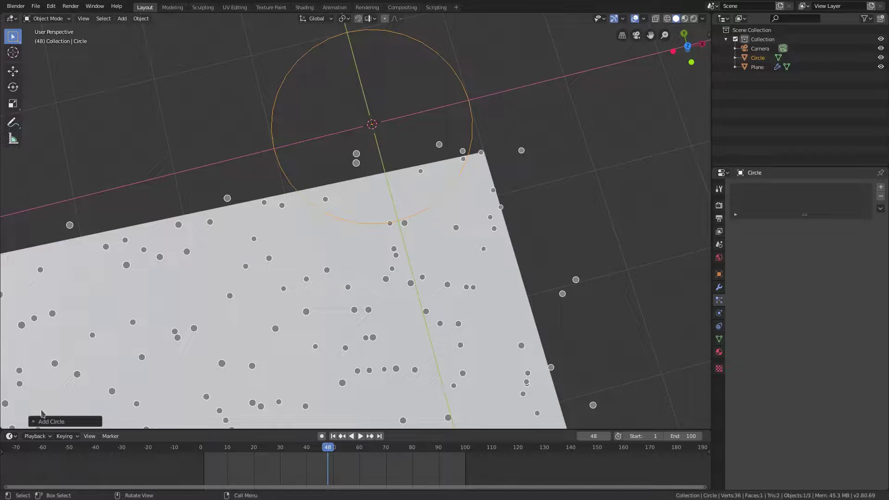
Set the new circle to 16 vertices with an Ngon fill
left_click(43, 421)
middle_click_drag(426, 173, 430, 233, "shift")
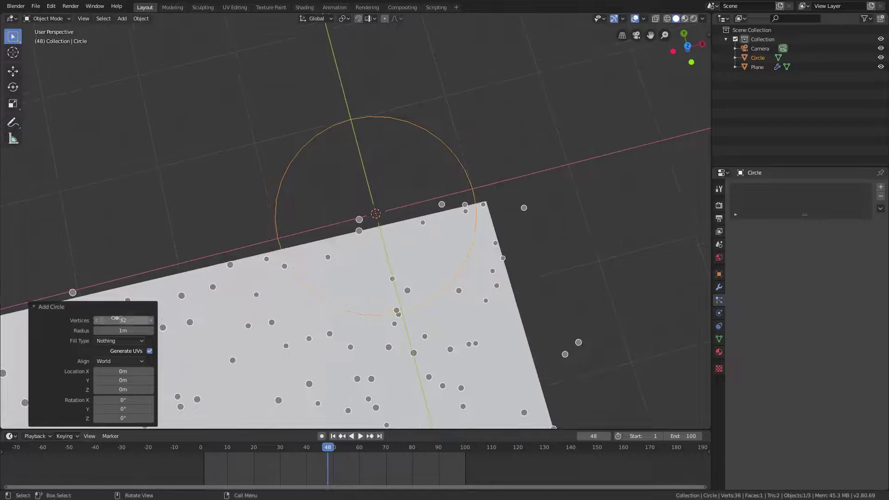
type("16")
key("Return")
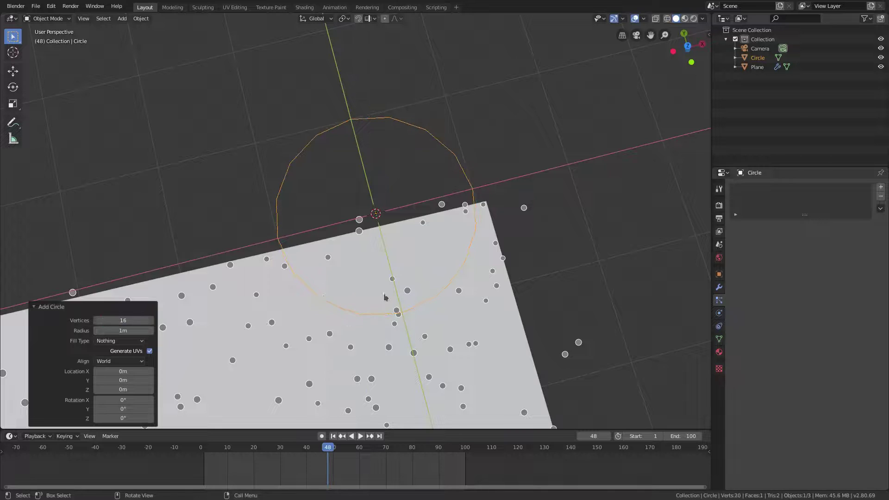
left_click(139, 341)
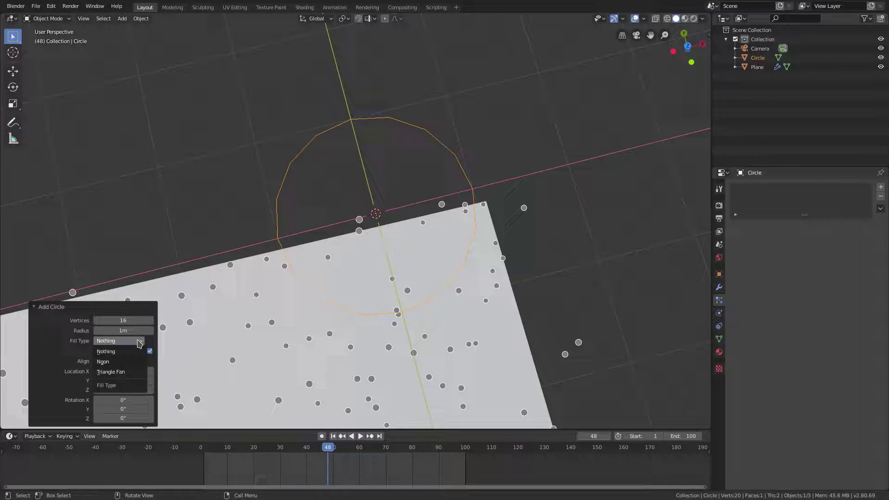
left_click(129, 362)
Move the circle along the Y axis to behind the camera and scale it to about 0.552
scroll(480, 325, "down", 5)
middle_click_drag(480, 324, 425, 221)
key("g")
key("y")
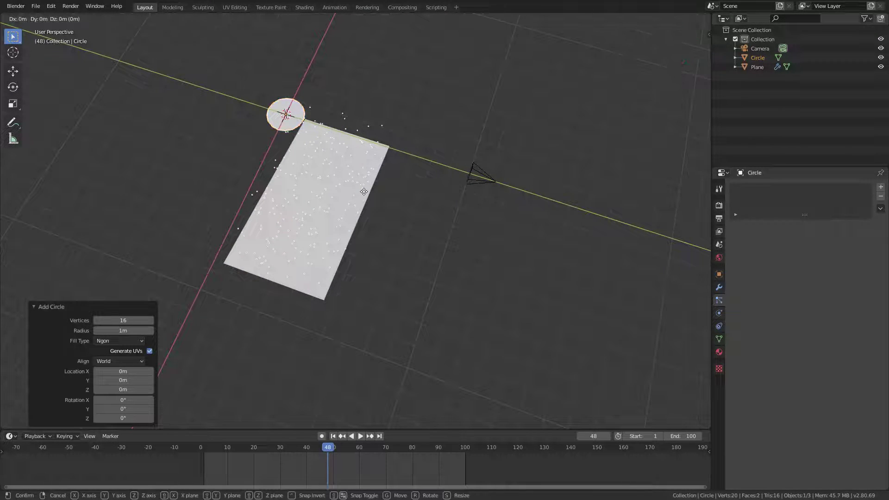
left_click(641, 275)
middle_click_drag(642, 275, 561, 272)
key("s")
left_click(521, 291)
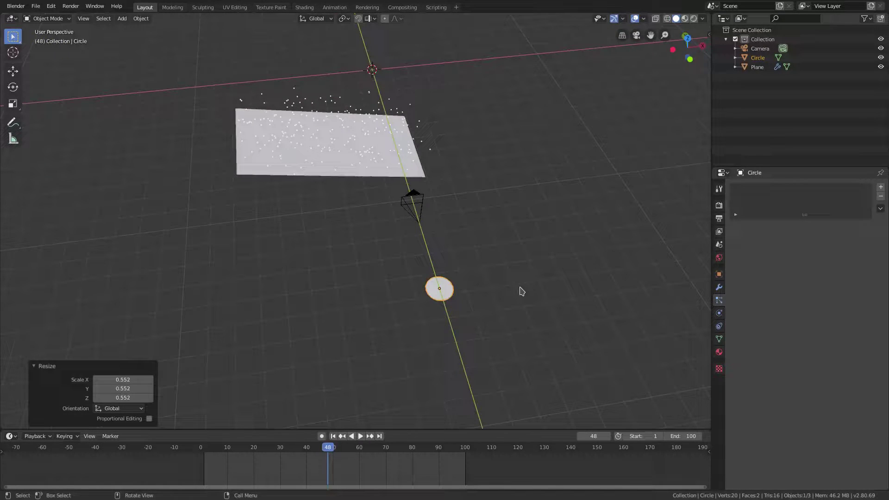
Rotate the circle 90° about the global X axis so it stands upright
type("rx")
type("90")
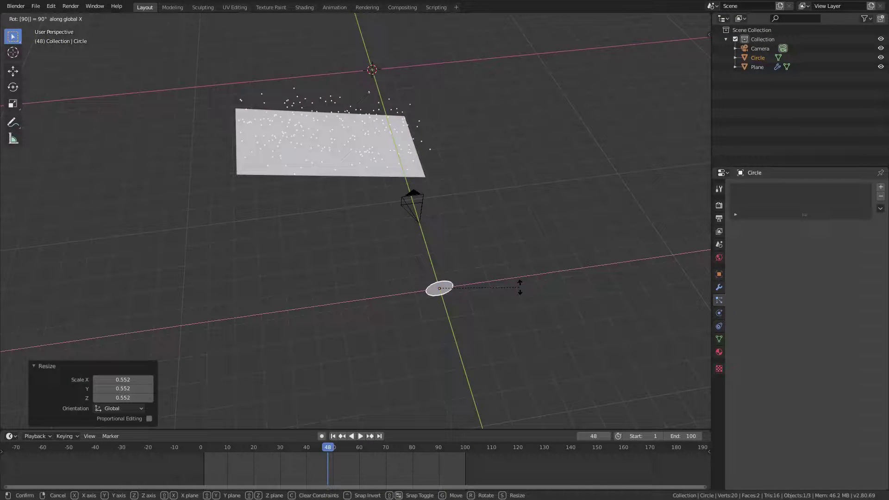
key("Return")
middle_click_drag(500, 324, 488, 240)
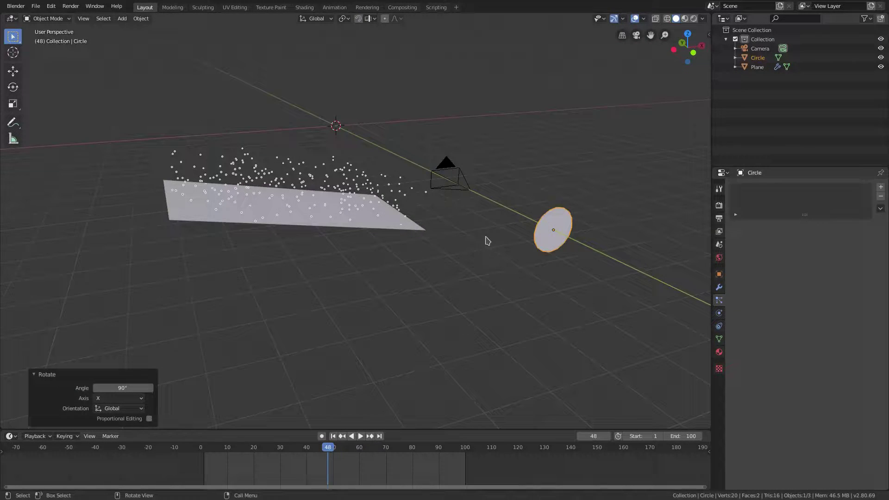
Set the plane's particle system to render its particles as Object
left_click(286, 189)
scroll(783, 326, "down", 6)
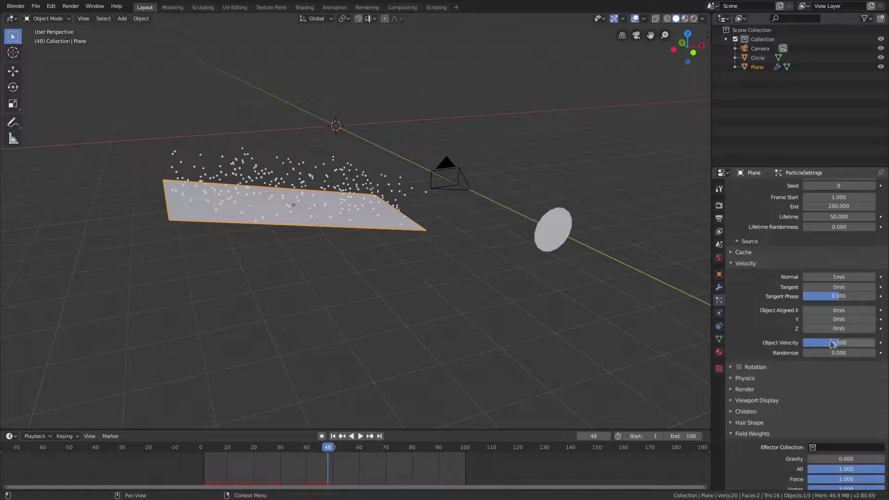
left_click(759, 374)
scroll(789, 352, "down", 1)
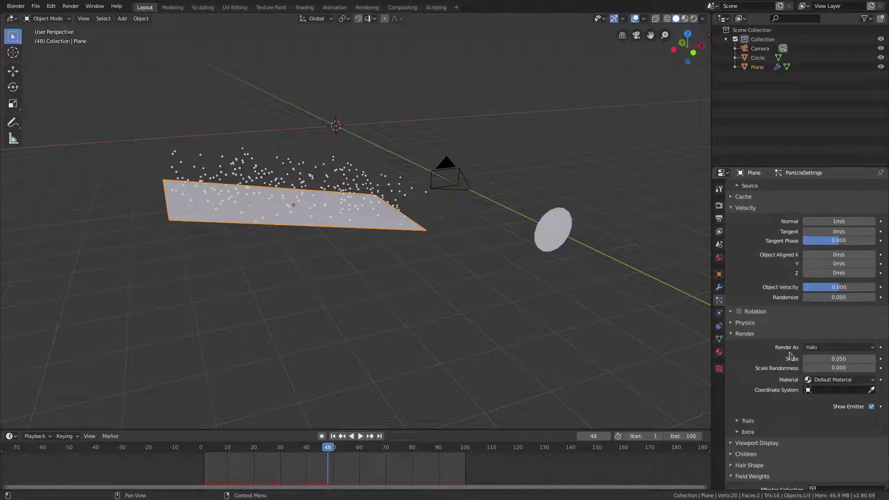
left_click(819, 348)
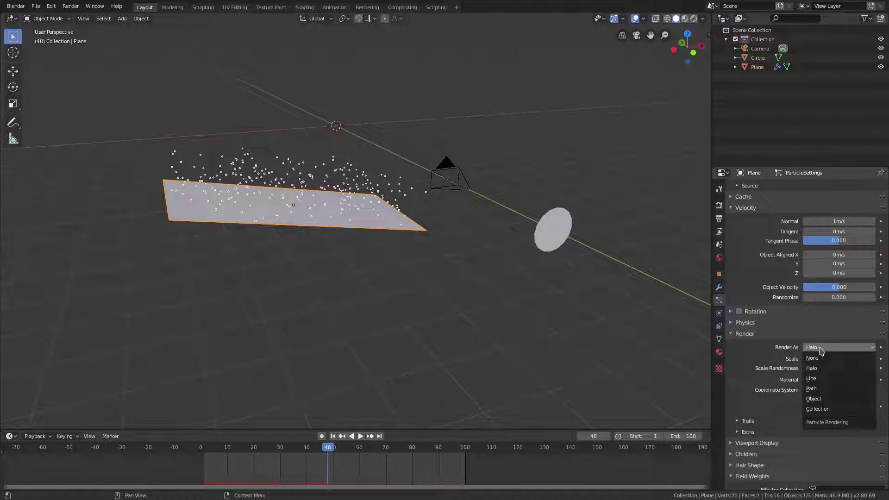
left_click(822, 400)
Assign Circle as the instance object of the plane's particles and view the instances up close
scroll(807, 404, "down", 2)
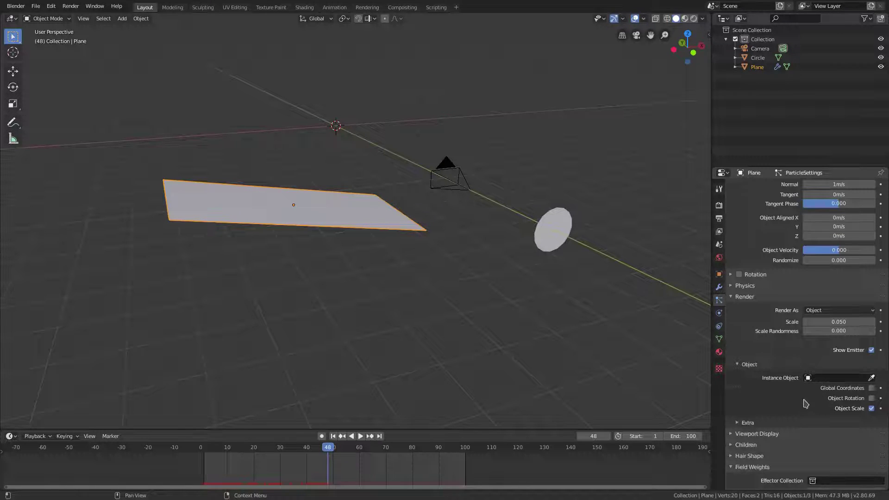
left_click(852, 378)
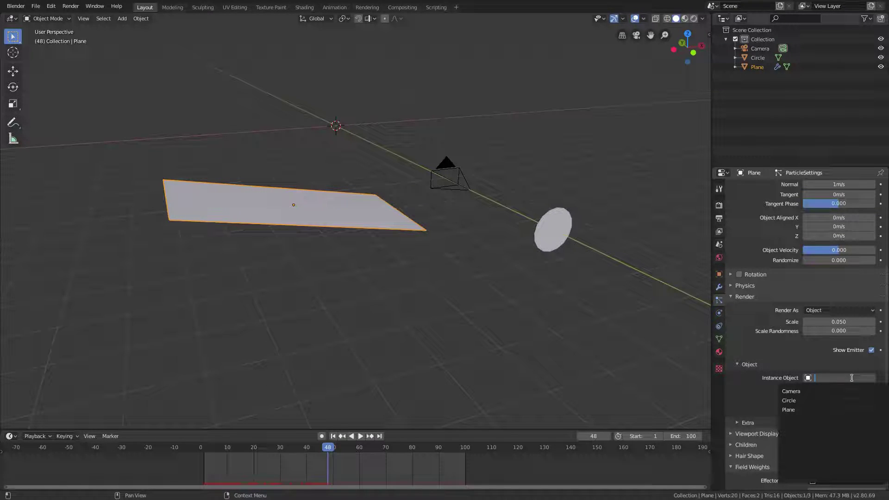
left_click(792, 401)
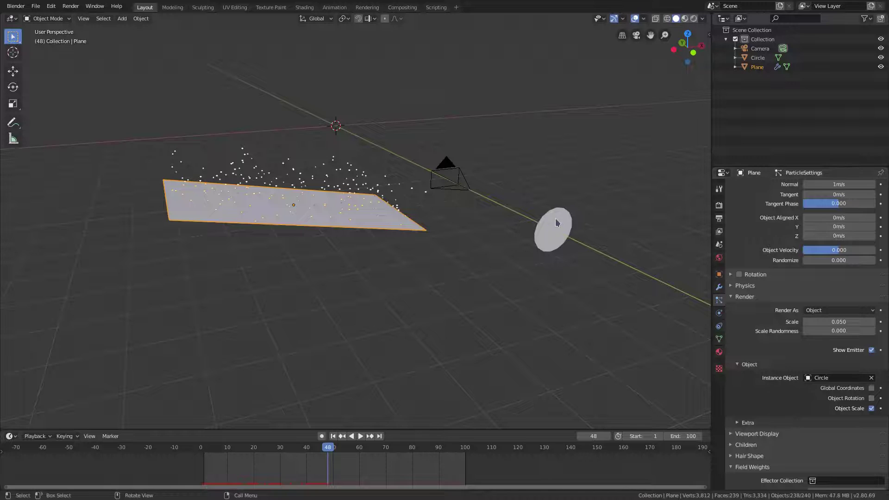
scroll(383, 228, "up", 4)
middle_click_drag(382, 228, 471, 283, "shift")
scroll(471, 284, "up", 4)
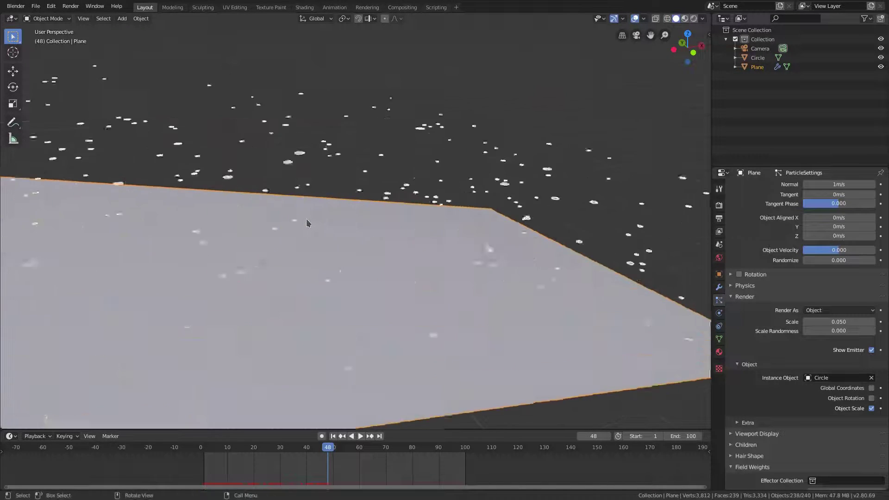
Enable Object Rotation for the plane's instanced particles so the circles stand upright, and inspect them around the emitter
scroll(497, 251, "down", 2)
middle_click_drag(498, 251, 489, 233)
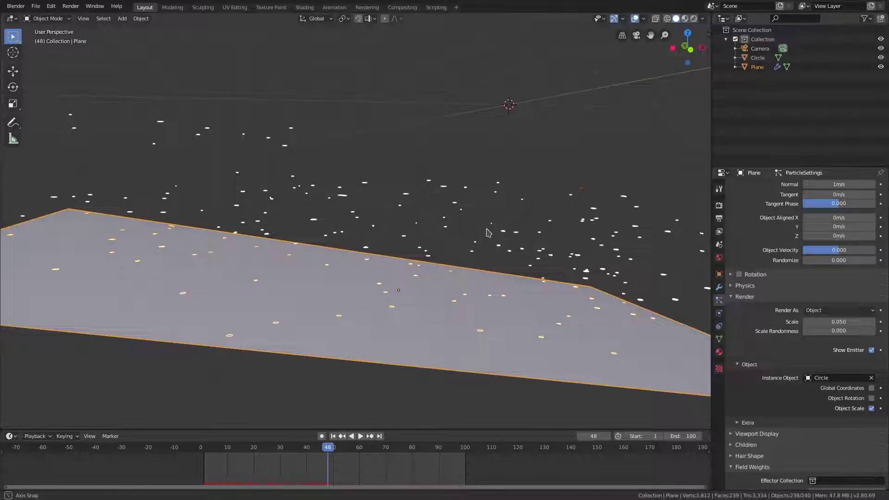
left_click(871, 398)
middle_click_drag(458, 292, 491, 299)
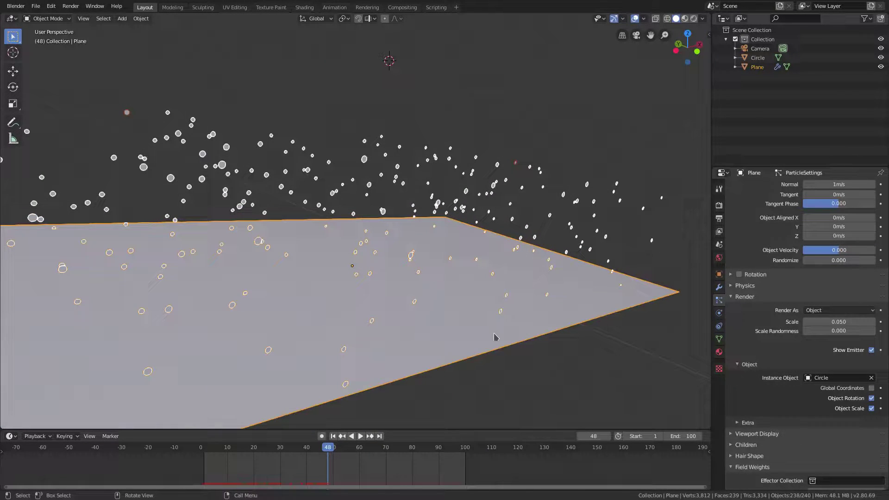
middle_click_drag(544, 332, 531, 321)
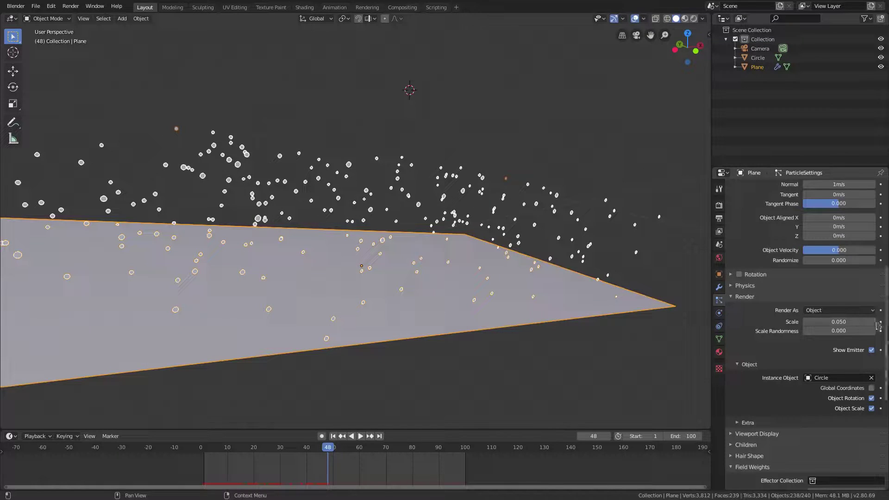
Increase the particles' render scale to 0.110 and set their scale randomness to 1.000
left_click_drag(839, 322, 856, 322)
middle_click_drag(616, 319, 579, 310)
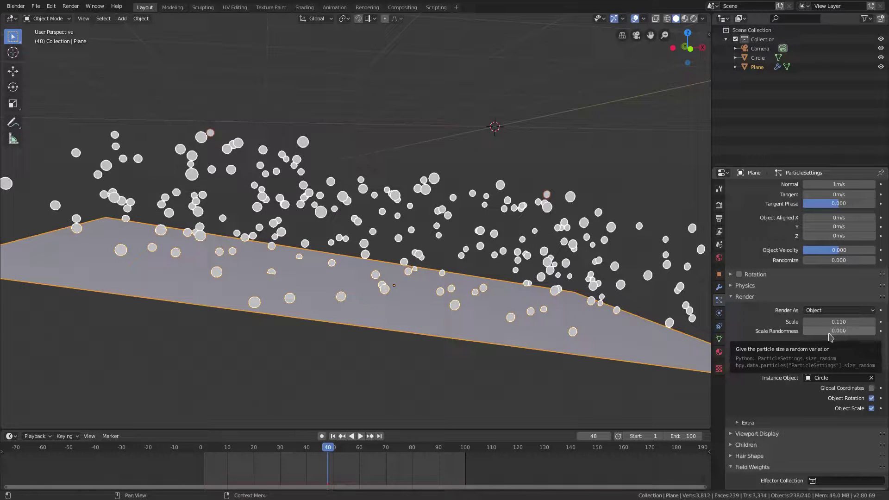
left_click_drag(829, 333, 880, 332)
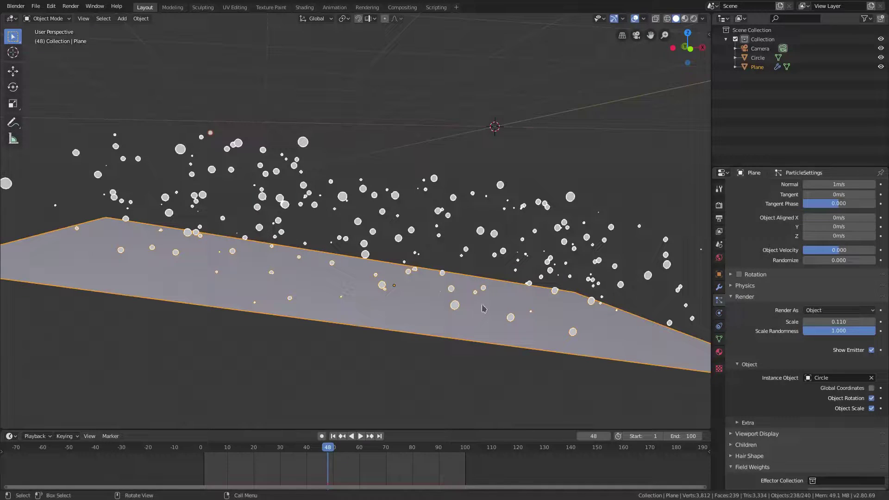
Lower the particles' render scale to 0.090 while checking their size around the plane
key("KP_0")
middle_click_drag(421, 337, 444, 297)
left_click(805, 322)
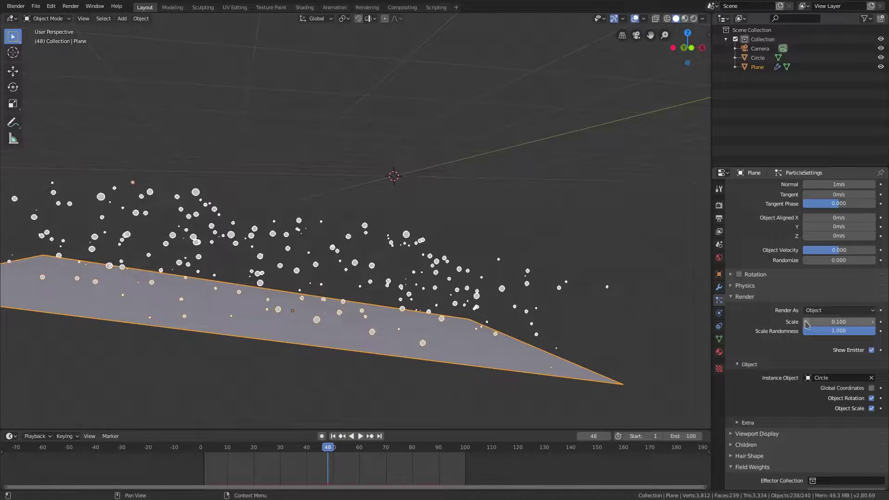
left_click(806, 322)
middle_click_drag(520, 341, 517, 330)
Set the particles' velocity randomize to 0.5 and normal velocity to 1.2 m/s, and replay the animation from the start
scroll(841, 259, "up", 6)
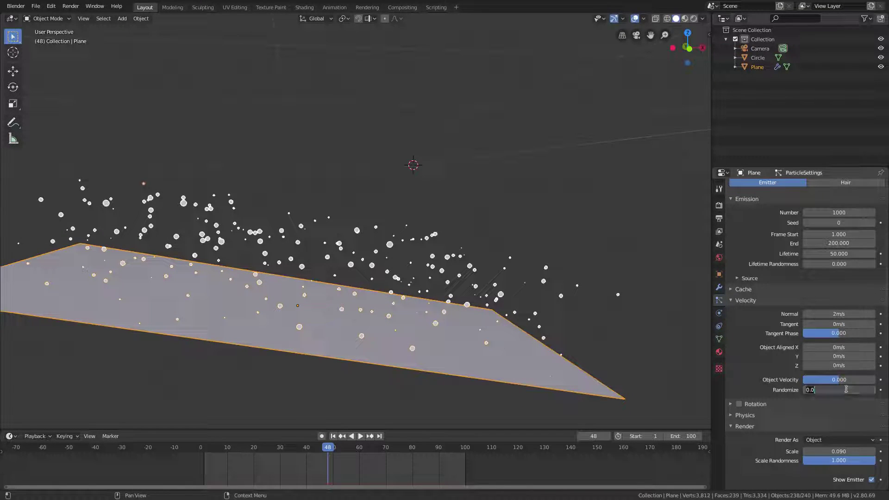
left_click(342, 437)
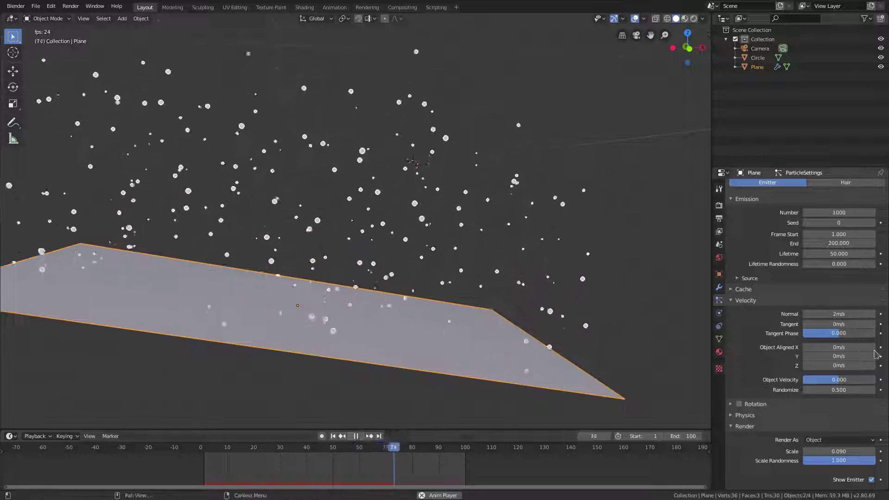
left_click(840, 314)
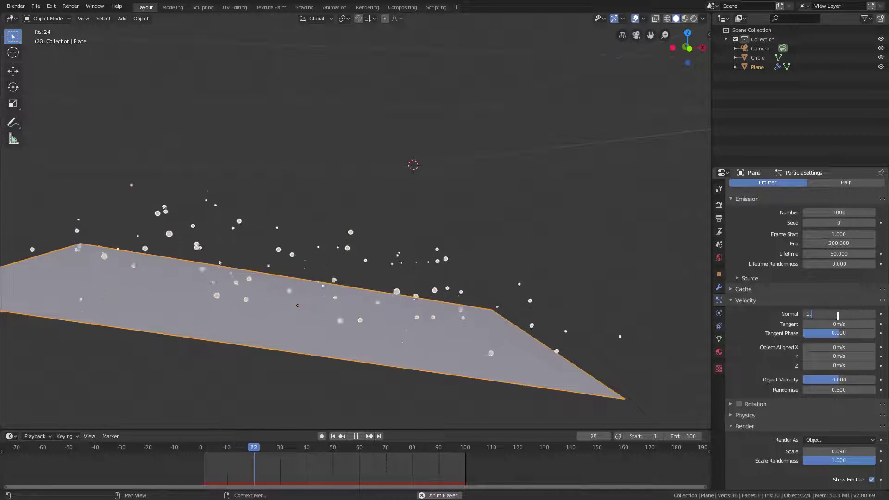
type("1.2")
key("Return")
left_click(332, 436)
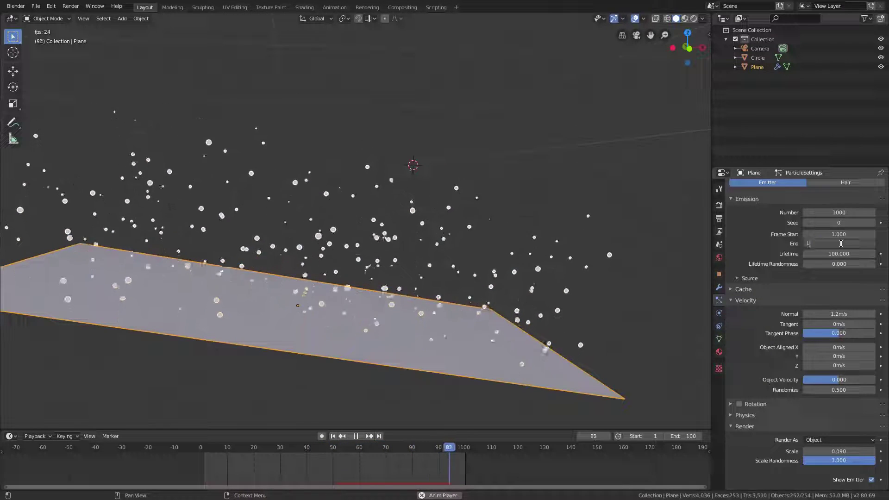
Set the particle emission to end at frame 100 and the number of particles to 600
type("100")
key("Return")
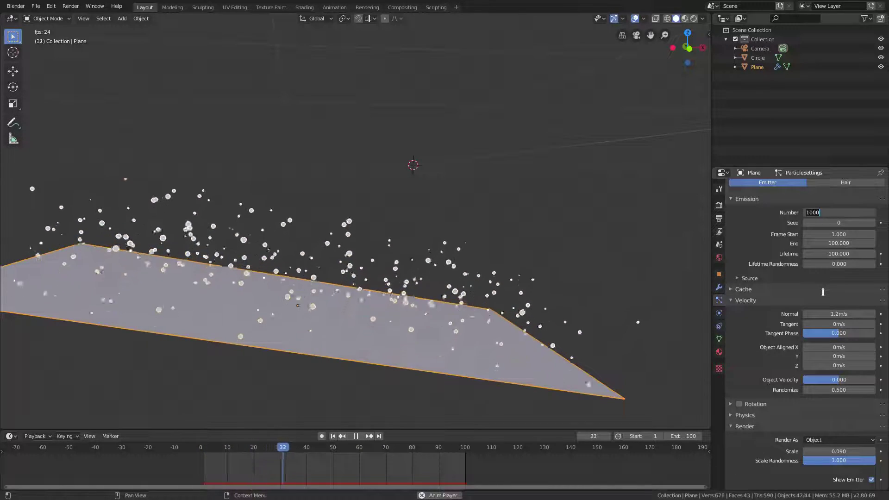
type("600")
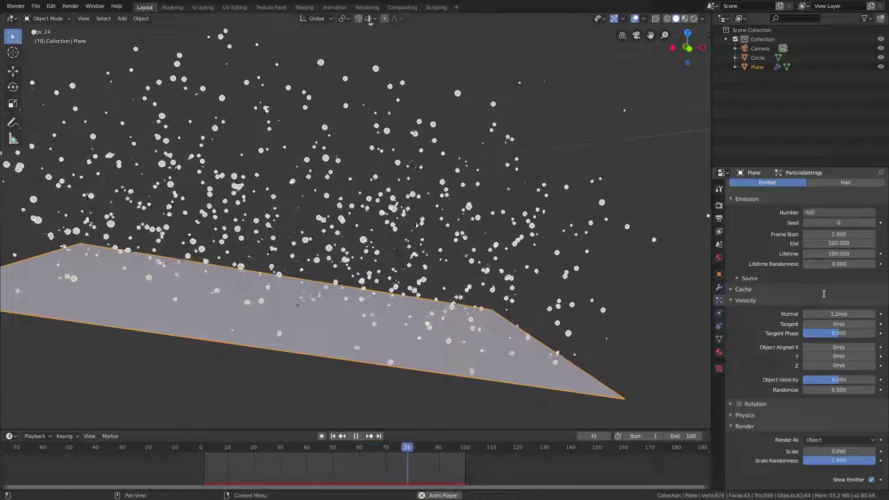
key("Return")
View the playing particles through the camera and extend the scene's end frame to 150
key("KP_0")
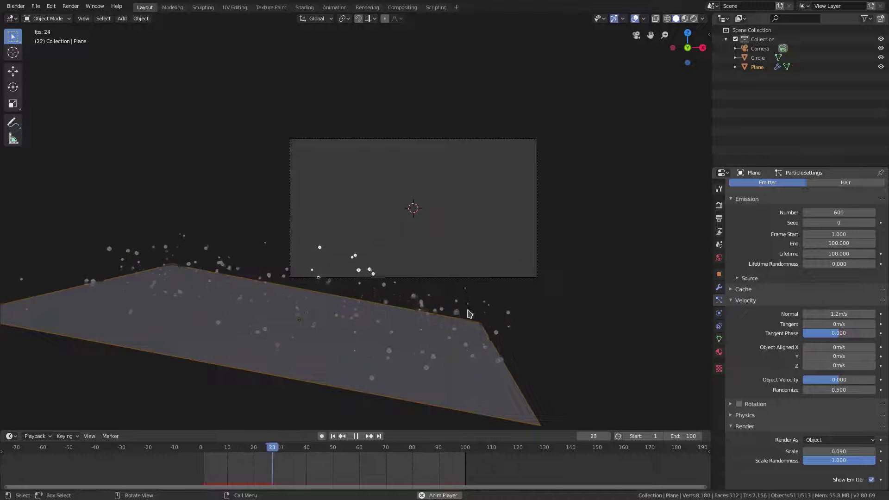
scroll(469, 314, "up", 2)
left_click(684, 436)
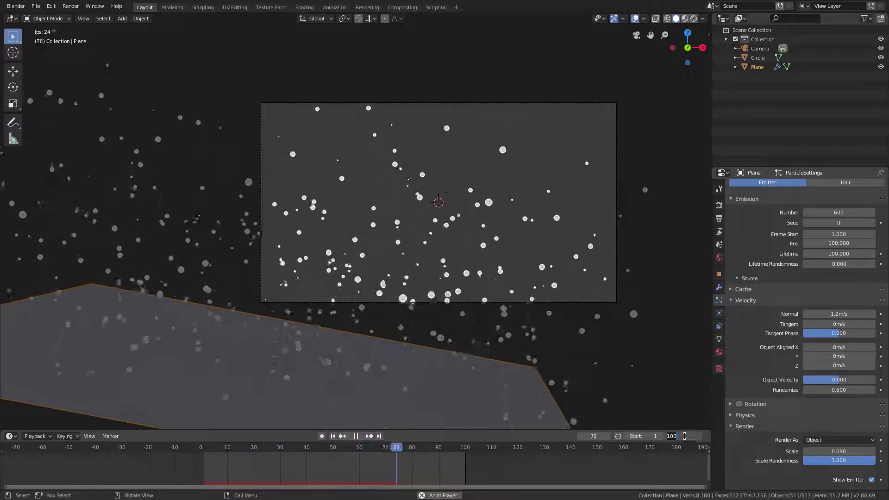
type("150")
key("Return")
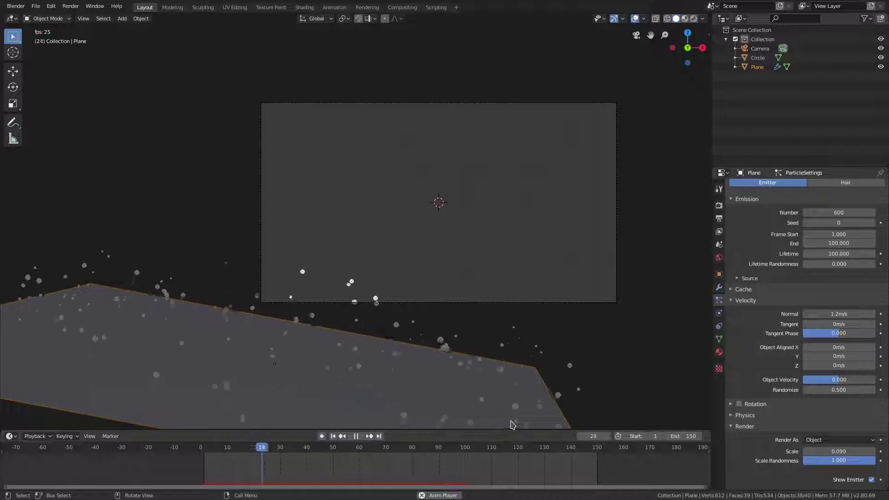
Set both the emission end frame and the lifetime of the particles to 150
left_click(818, 243)
type("15")
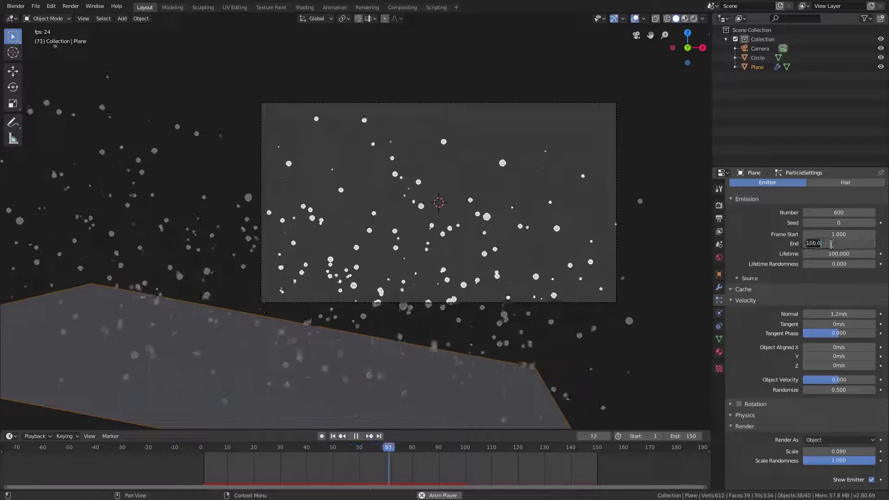
type("0")
key("Return")
left_click(838, 253)
type("150")
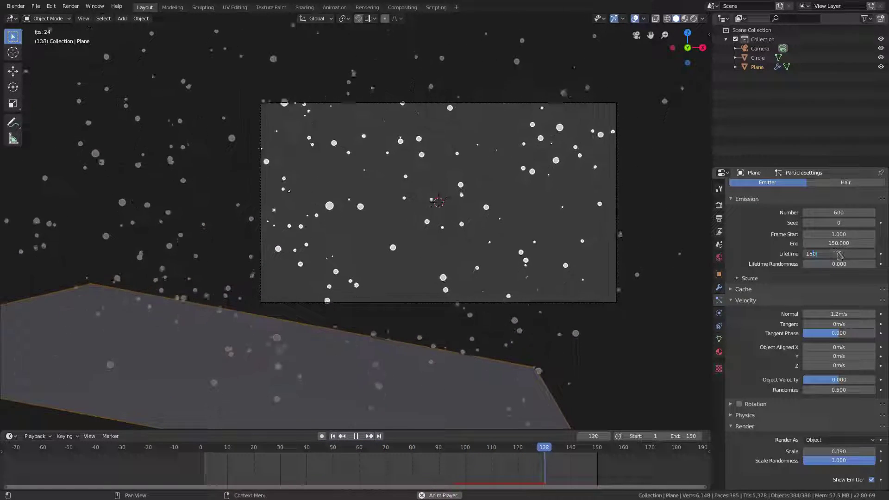
key("Return")
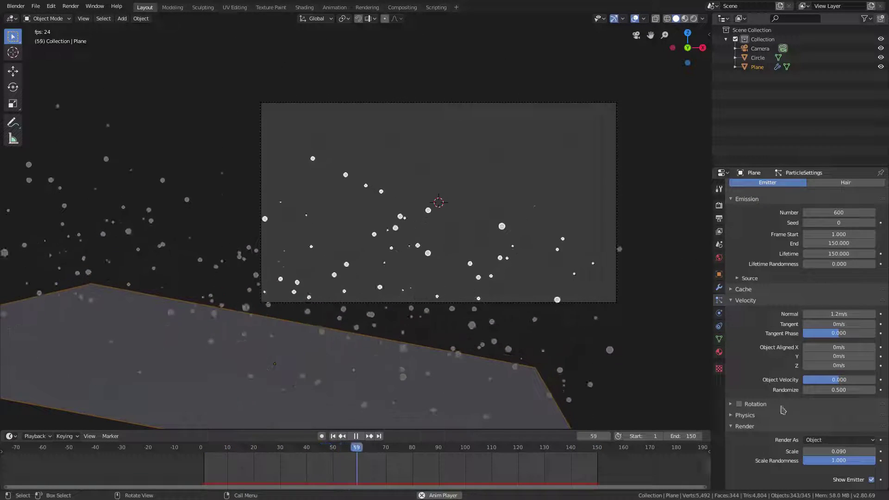
Collapse the Field Weights, Render and Velocity settings of the particle system and expand its Physics settings down to the forces
key("KP_0")
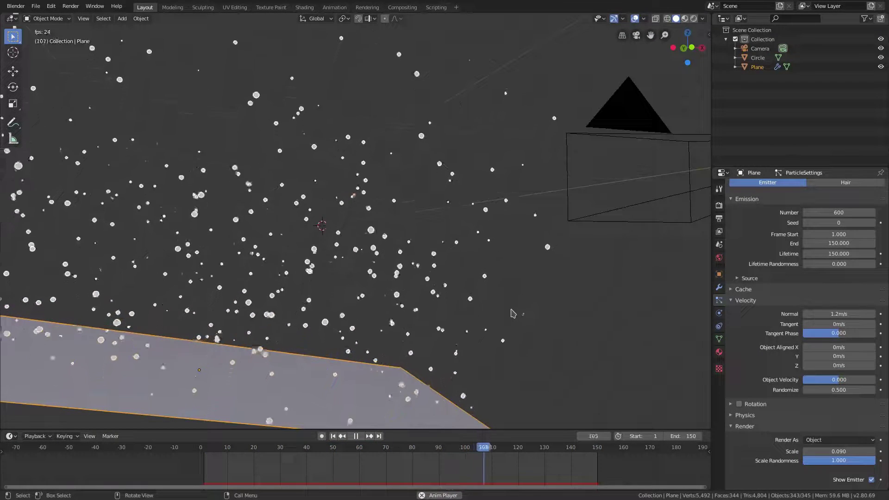
key("KP_0")
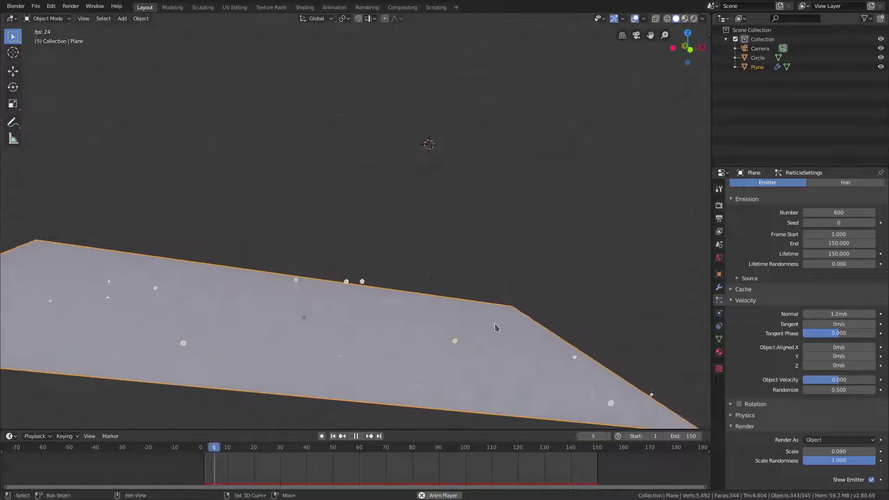
scroll(803, 337, "down", 6)
left_click(748, 382)
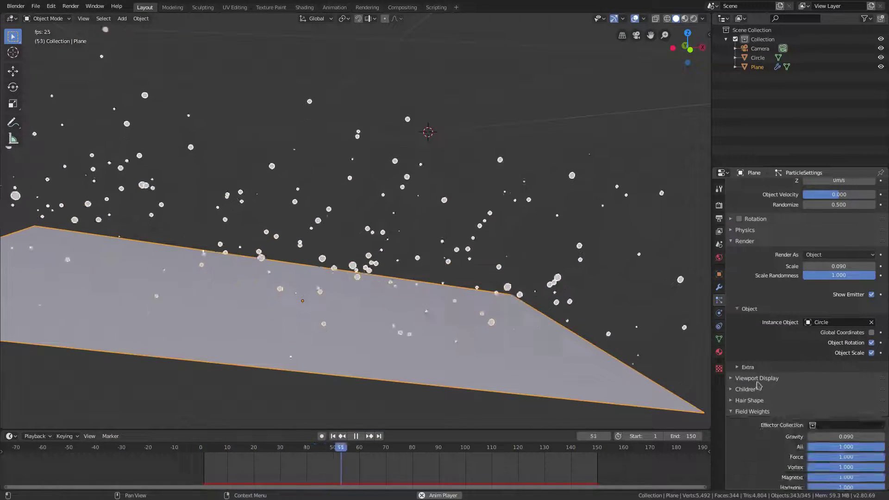
left_click(752, 440)
left_click(744, 317)
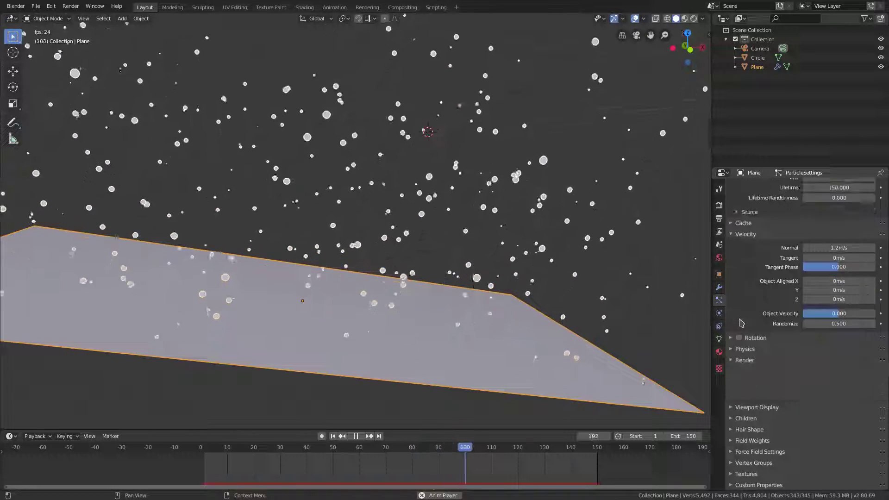
left_click(744, 270)
left_click(737, 379)
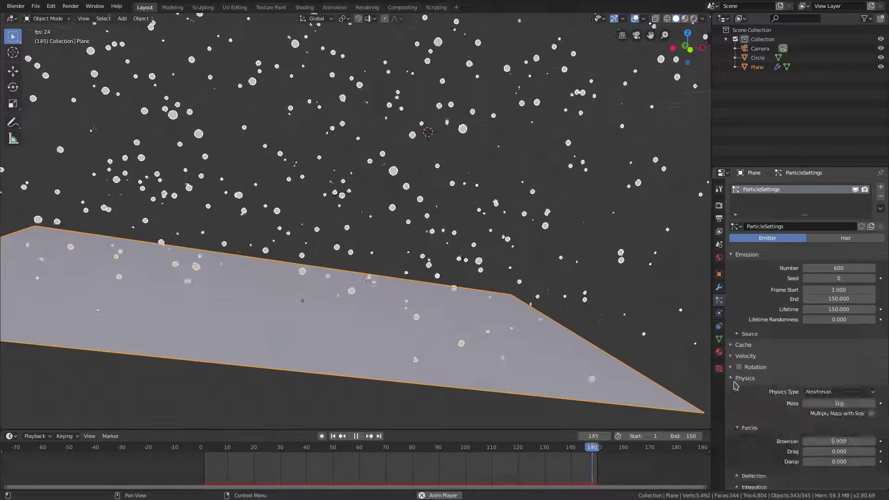
scroll(745, 347, "down", 3)
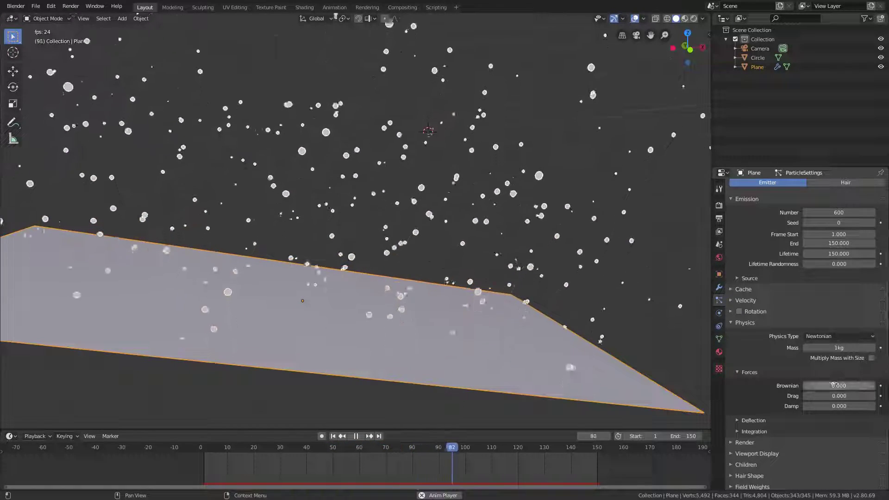
Try a Brownian force of 0.050 on the particles and watch the motion from a lower angle
left_click_drag(831, 381, 837, 381)
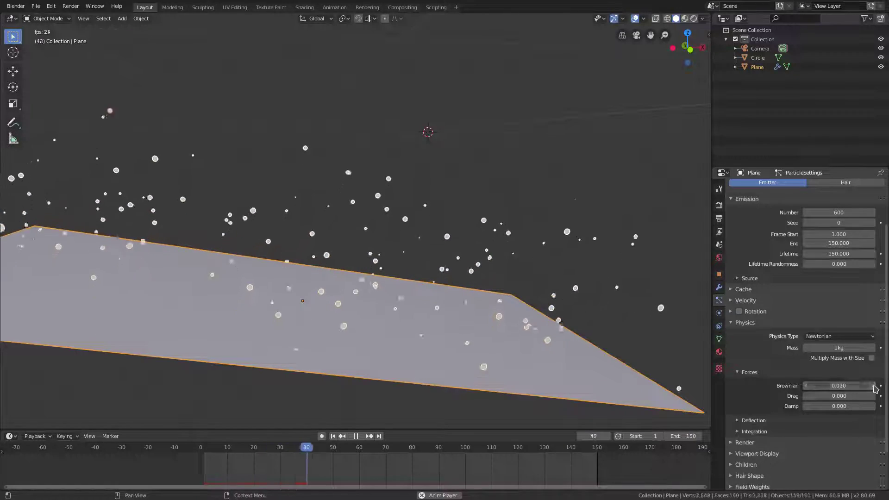
left_click(873, 385)
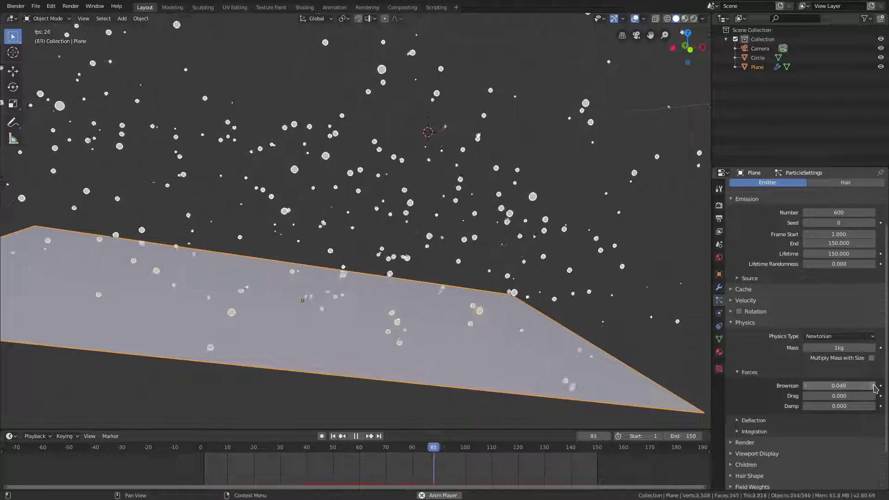
left_click(874, 385)
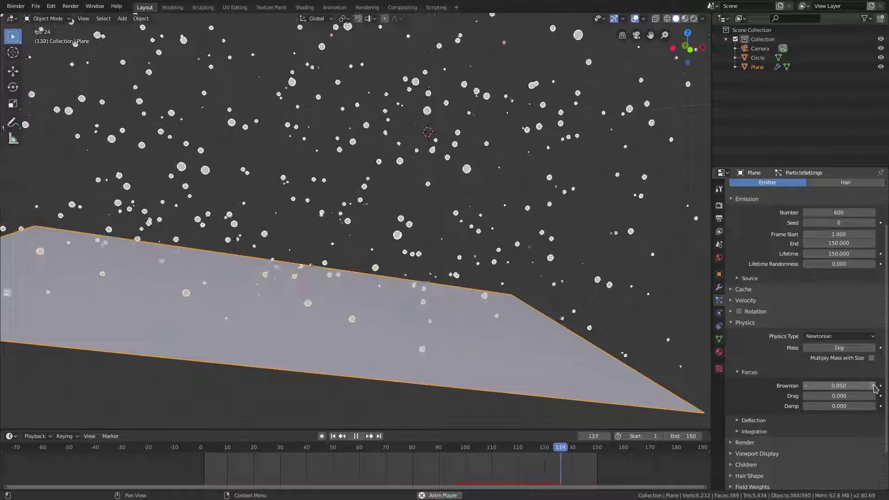
middle_click_drag(478, 405, 475, 366)
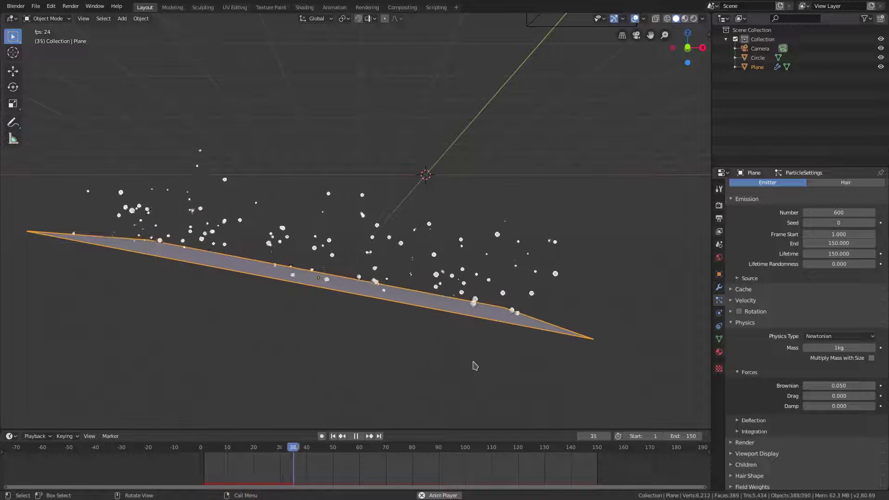
Try a Brownian force of 0.1 on the particles and raise it to 0.5
left_click(835, 386)
type("0.")
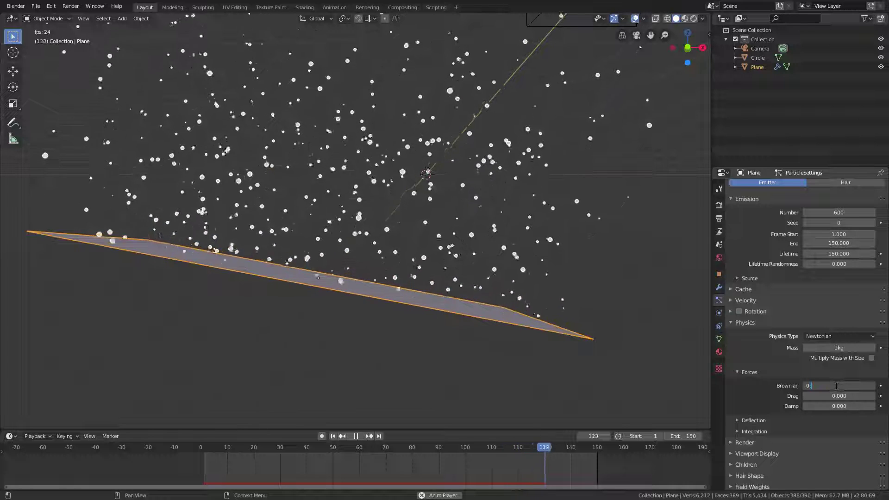
type("03")
key("Return")
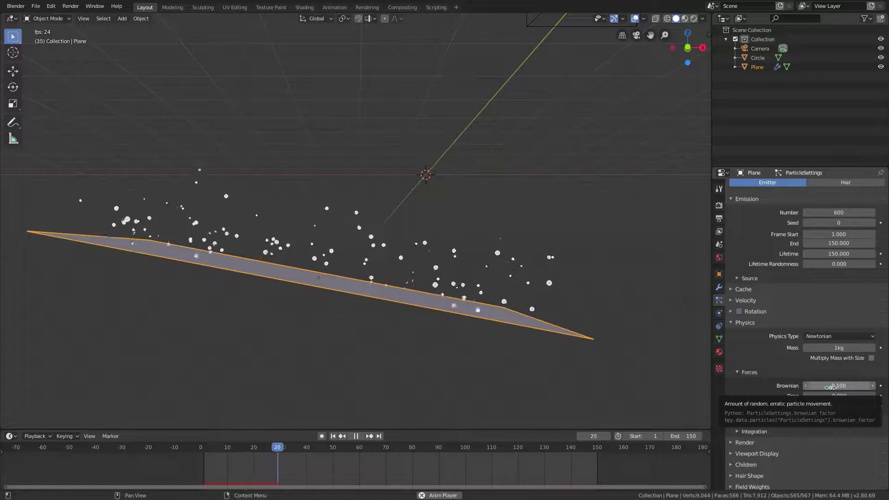
left_click(828, 387)
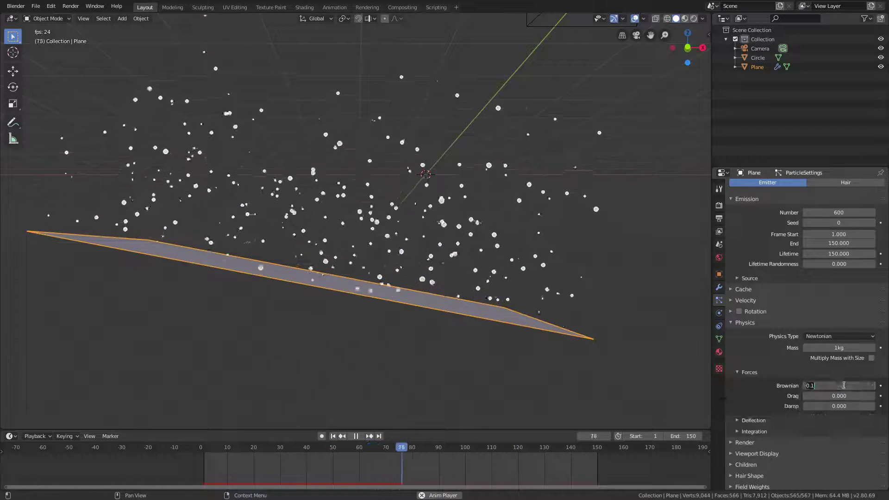
type("0.3")
key("Return")
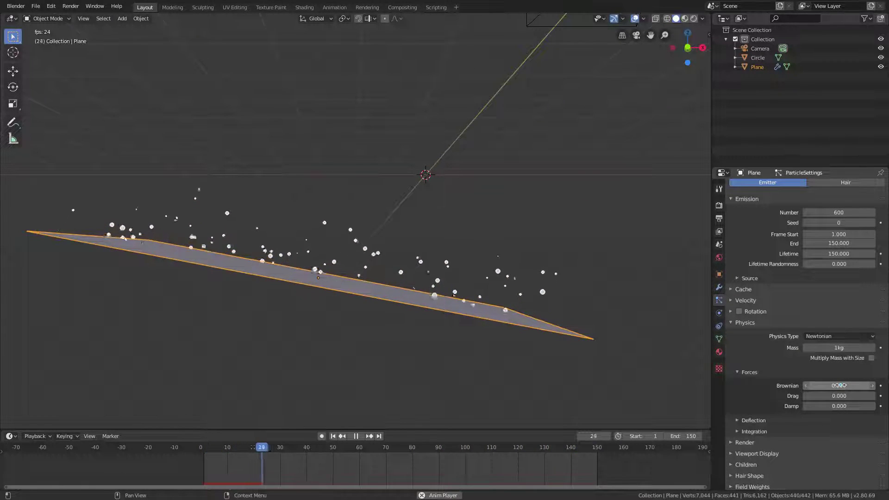
Set the normal velocity of the plane's particles to 1 m/s
scroll(857, 366, "down", 3)
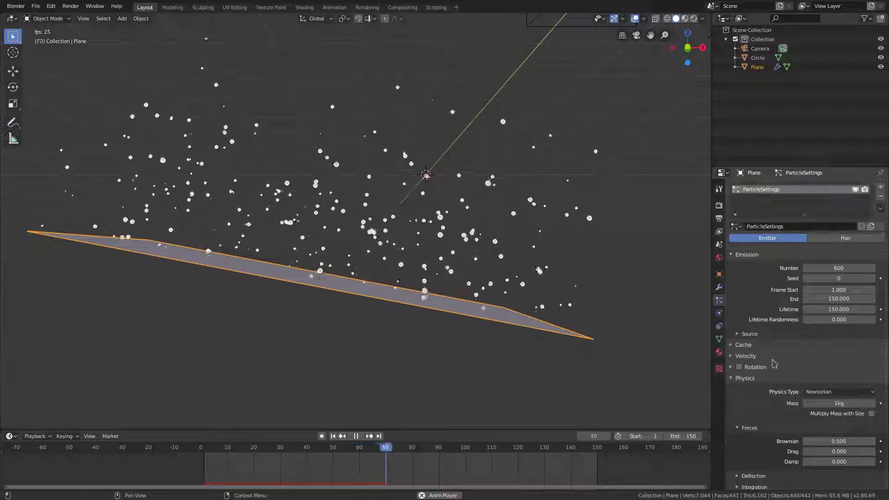
left_click(828, 242)
scroll(820, 358, "up", 3)
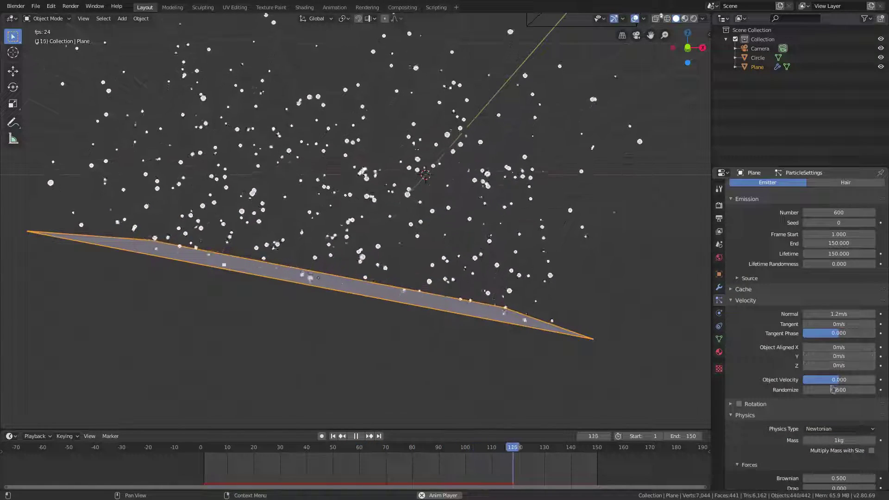
left_click(842, 313)
left_click(843, 314)
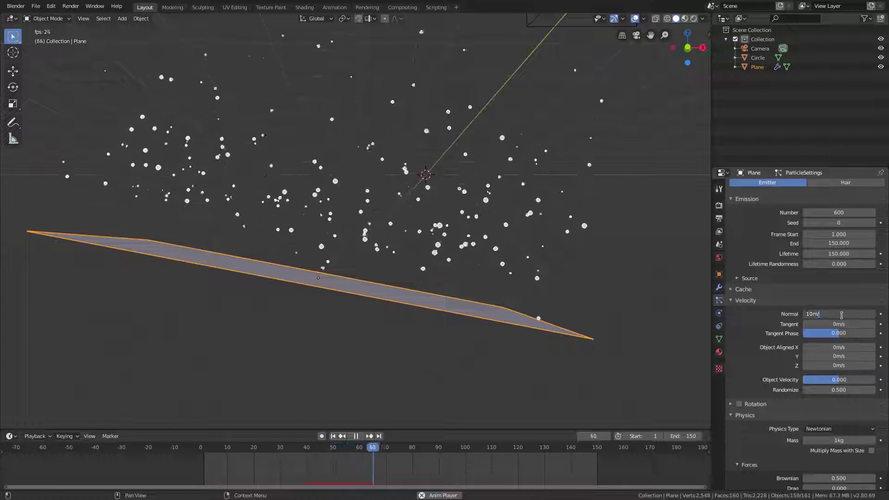
key("Return")
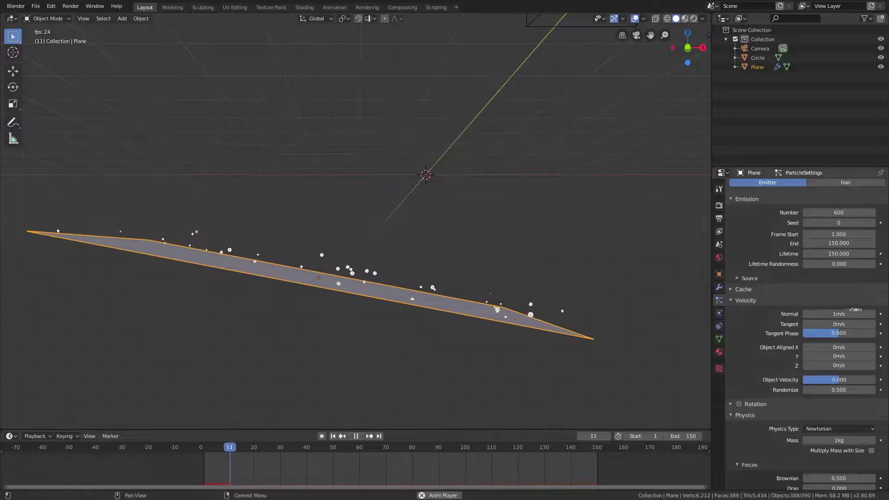
Try a velocity randomization of 1 on the particles and set it back to 0.5
left_click(842, 390)
type("0.")
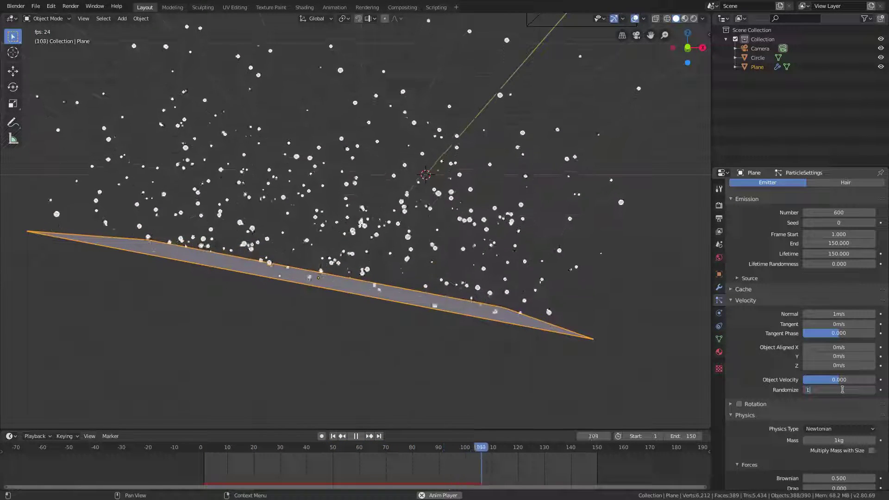
type("5")
key("Return")
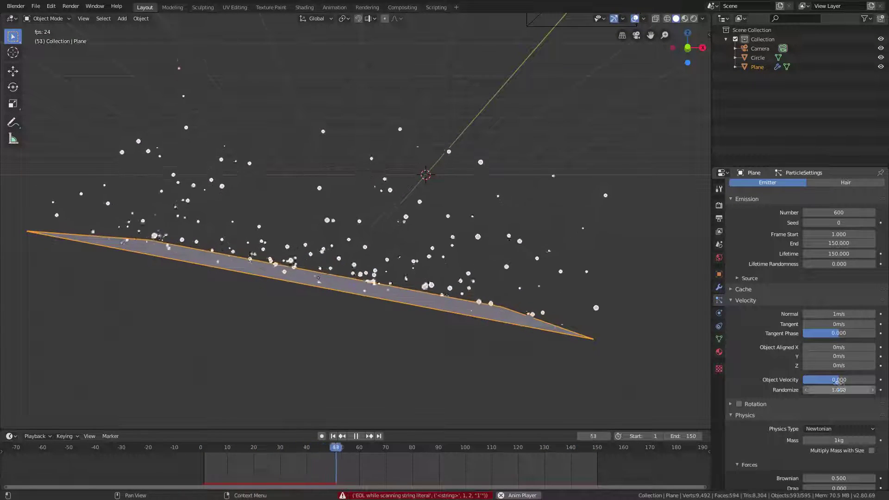
left_click(833, 313)
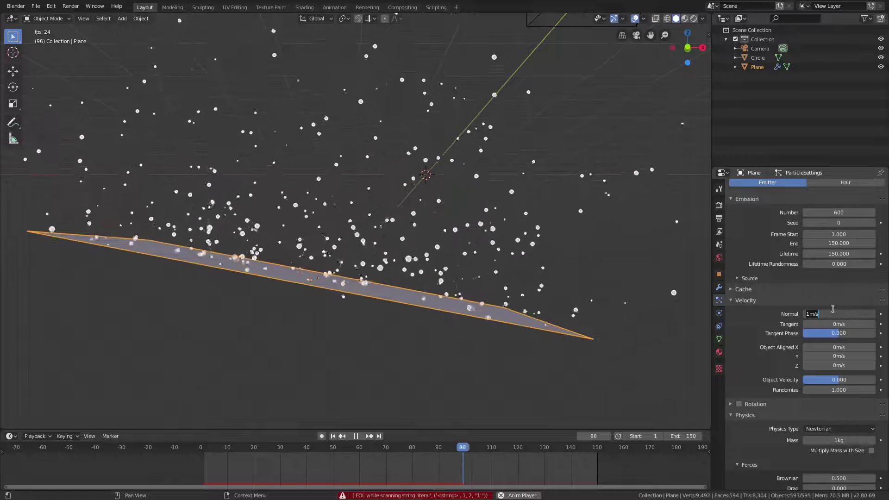
left_click(839, 389)
type("1.0")
key("Escape")
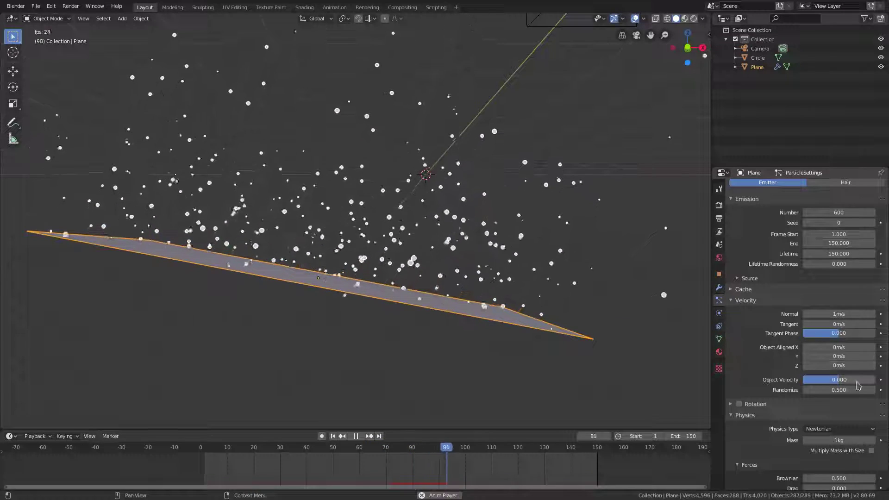
Set the object velocity of the particles to 0.3
left_click_drag(841, 379, 848, 378)
left_click(848, 378)
key("BackSpace")
key("BackSpace")
key("BackSpace")
key("BackSpace")
key("BackSpace")
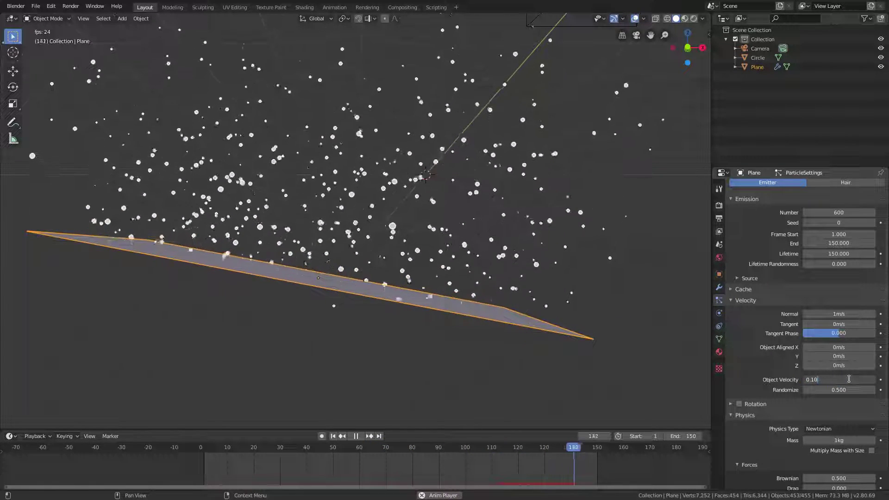
key("Return")
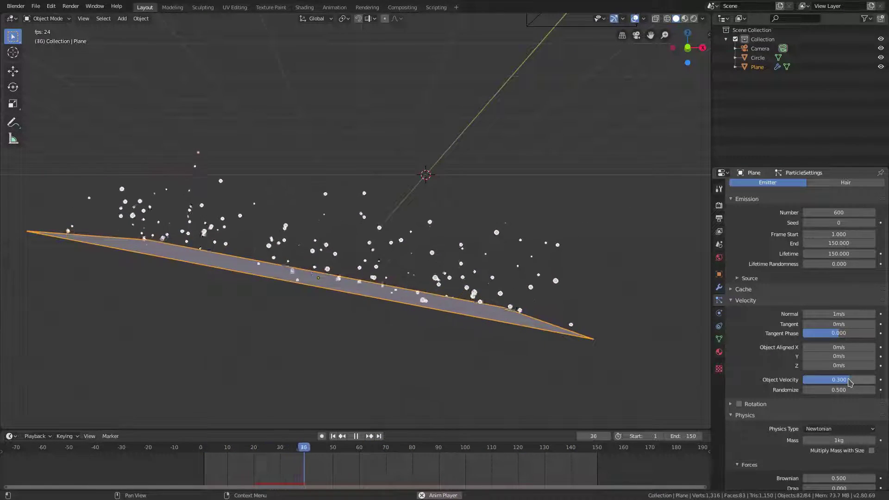
Look through the camera and raise its passepartout opacity to 1 so everything outside the frame is blacked out
key("KP_0")
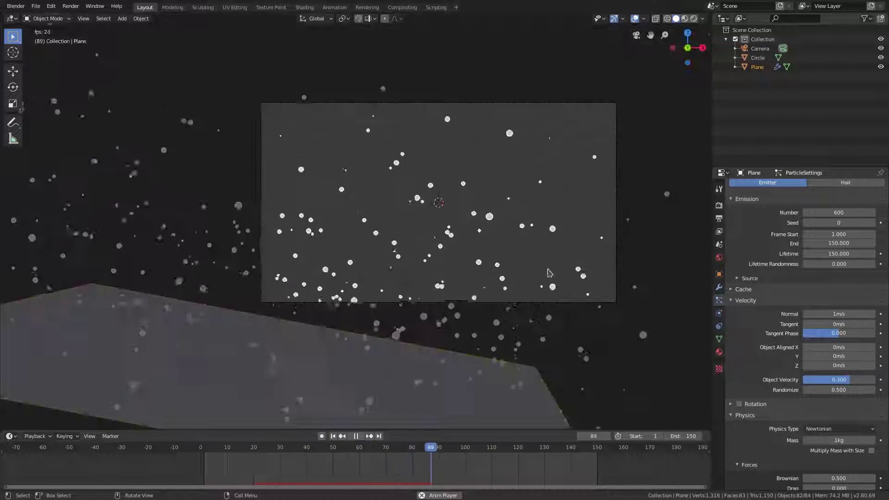
scroll(602, 240, "up", 1)
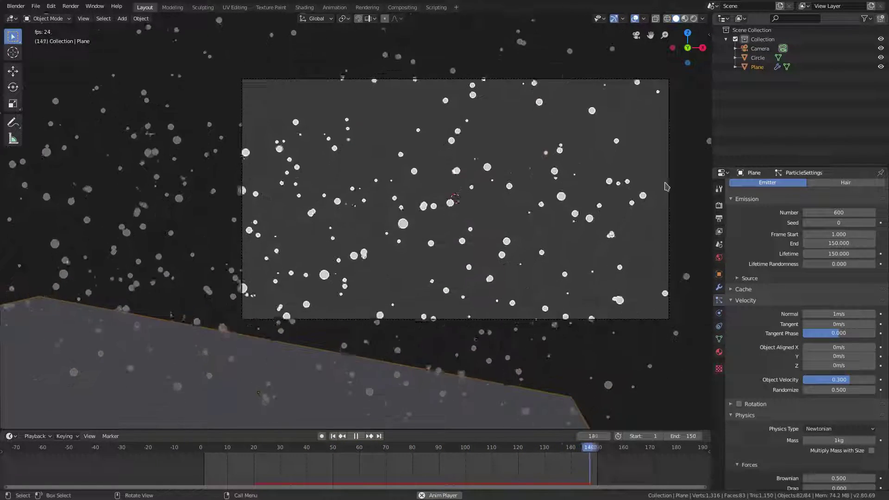
left_click(667, 186)
left_click(718, 313)
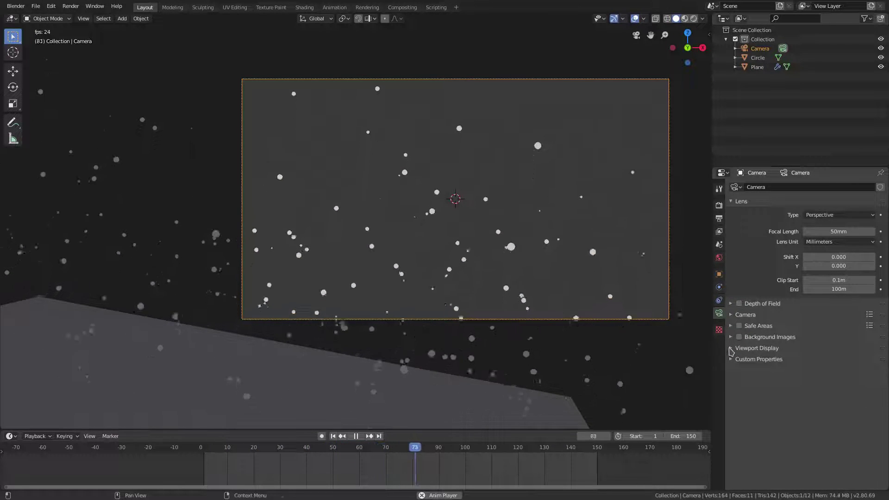
left_click(743, 350)
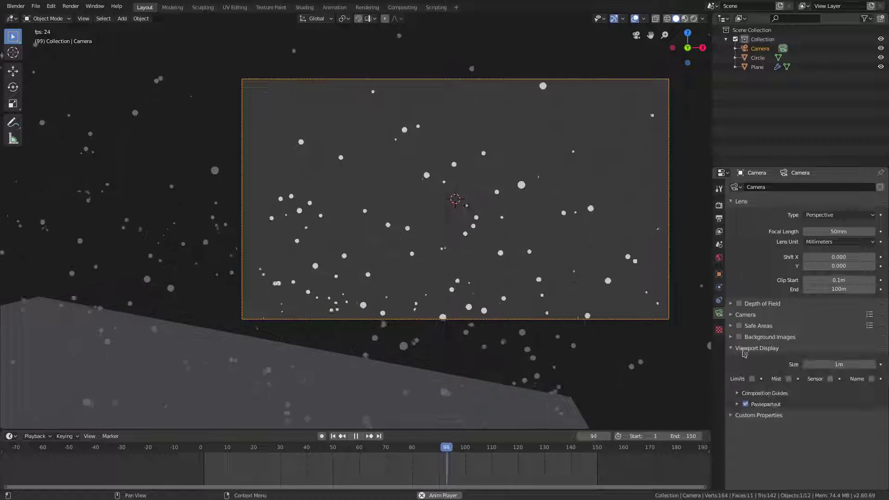
left_click(737, 403)
left_click_drag(829, 418, 873, 418)
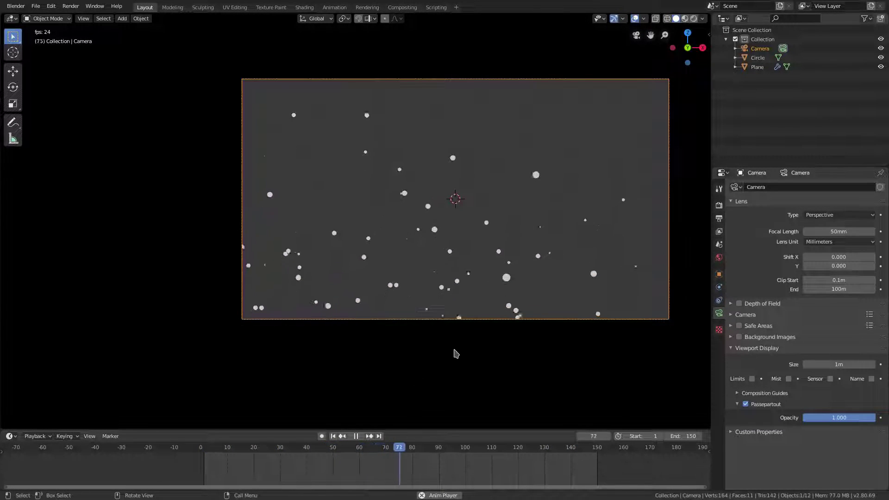
middle_click_drag(541, 343, 519, 369, "shift")
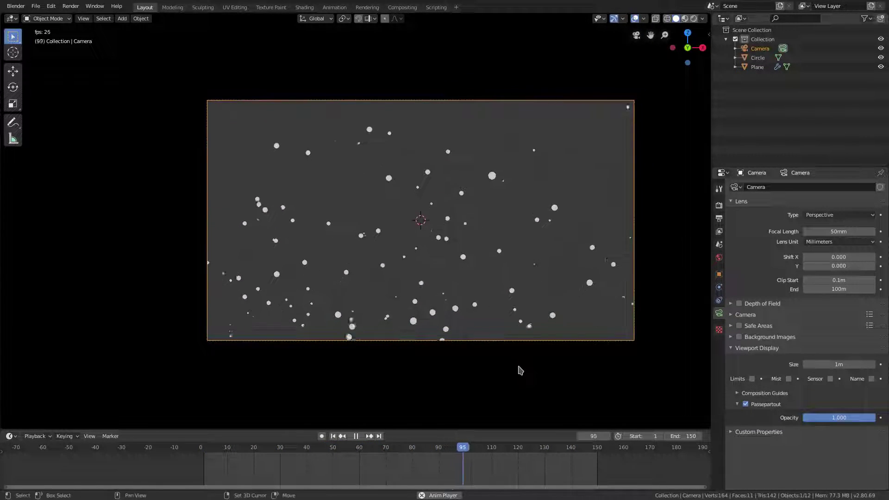
left_click(737, 403)
left_click(732, 348)
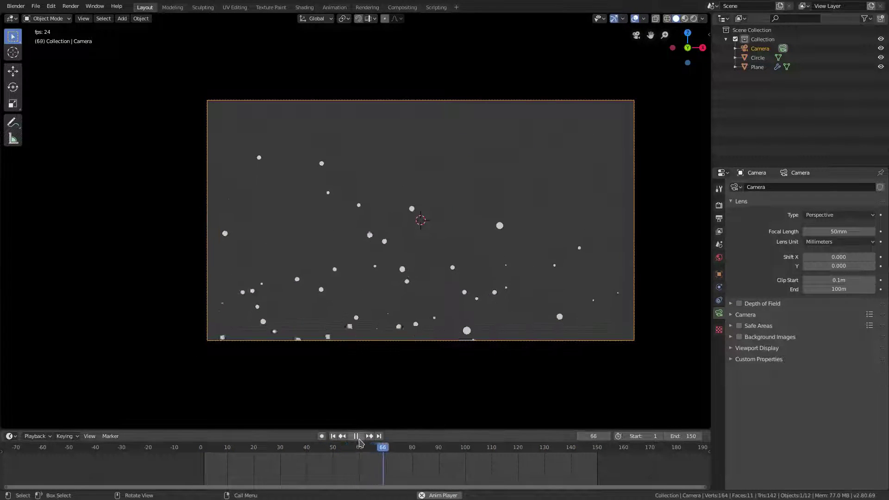
Stop the playback and turn the world background colour black in rendered viewport shading
key("space")
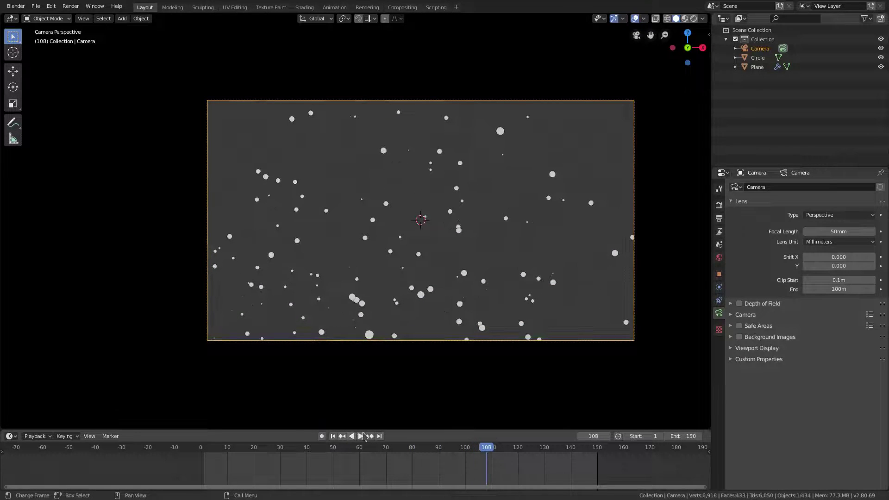
left_click(694, 21)
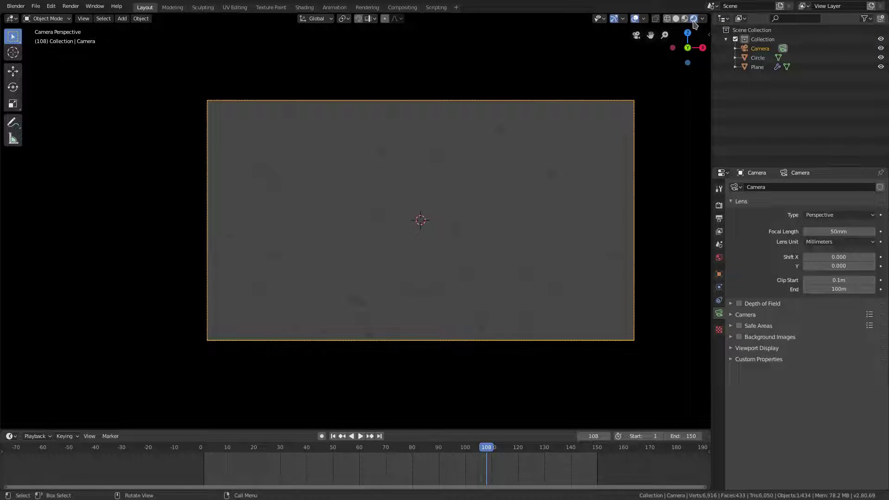
left_click(719, 258)
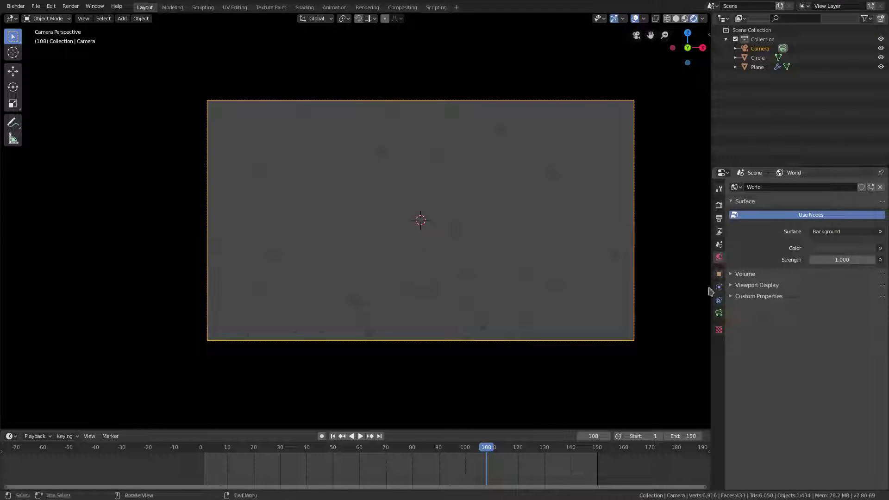
left_click(834, 249)
left_click_drag(823, 225, 798, 225)
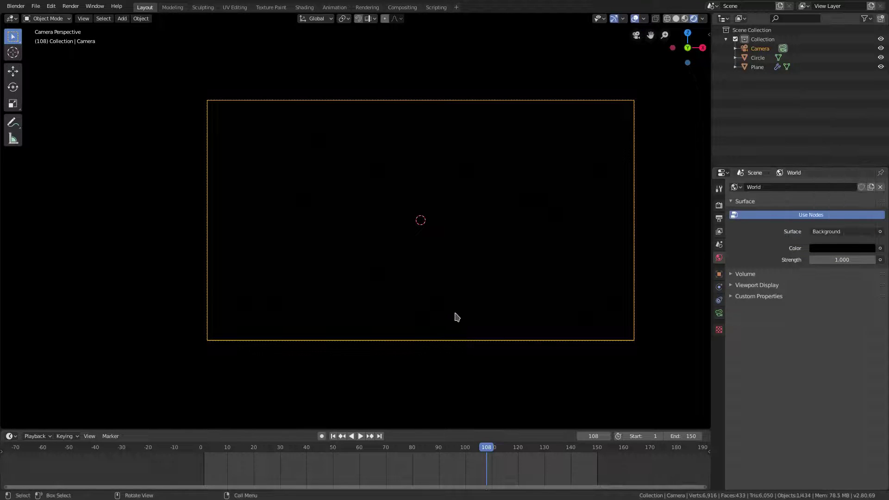
Rename the circle object as ember and the plane as fire floor ember shooter
left_click(752, 57)
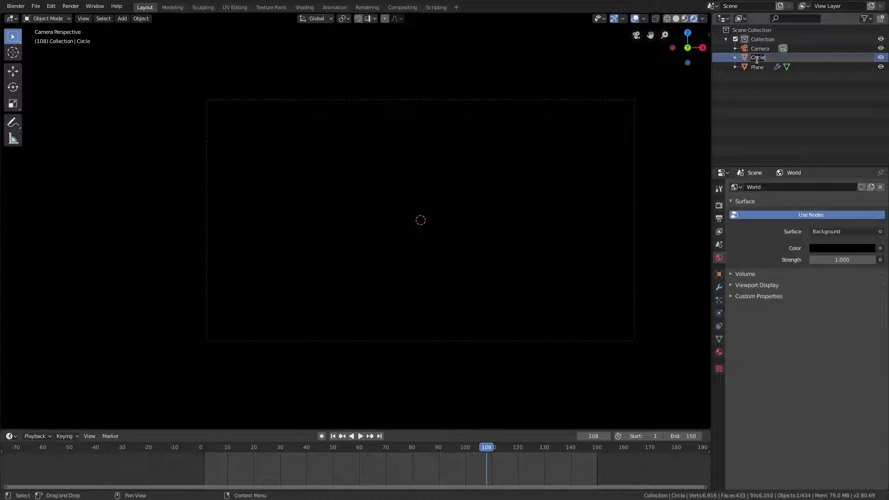
type("ember")
key("Return")
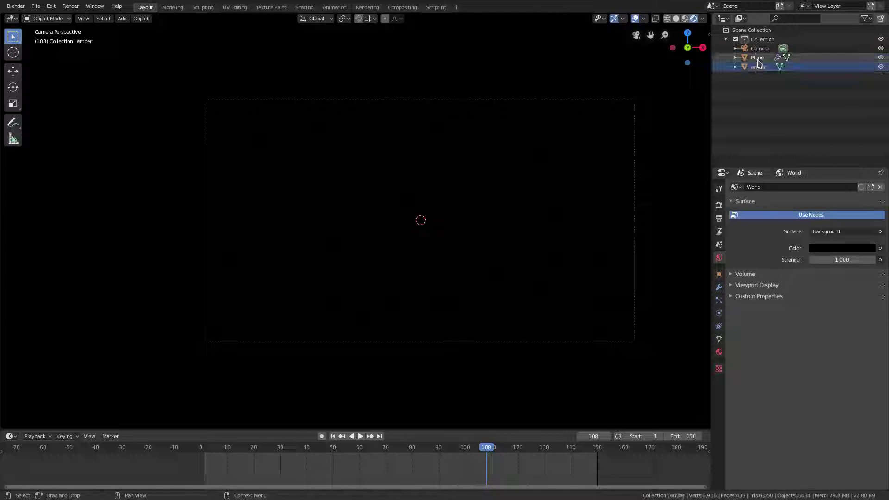
double_click(757, 59)
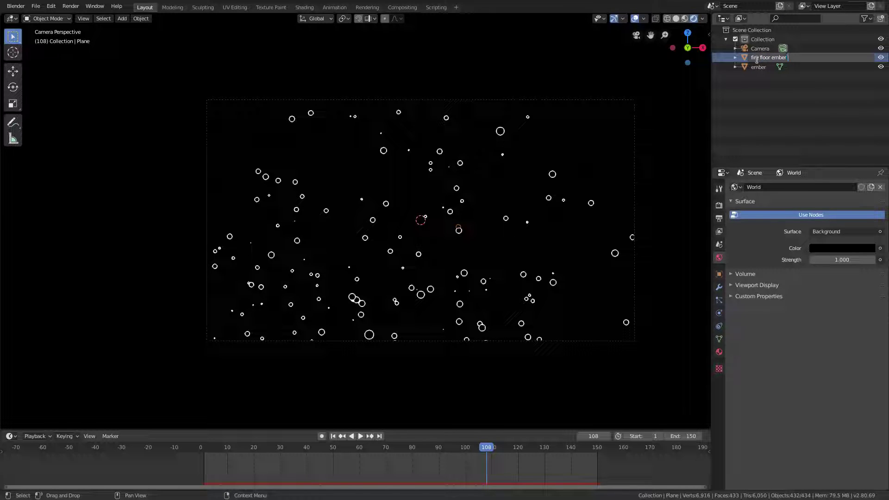
type("er")
key("Return")
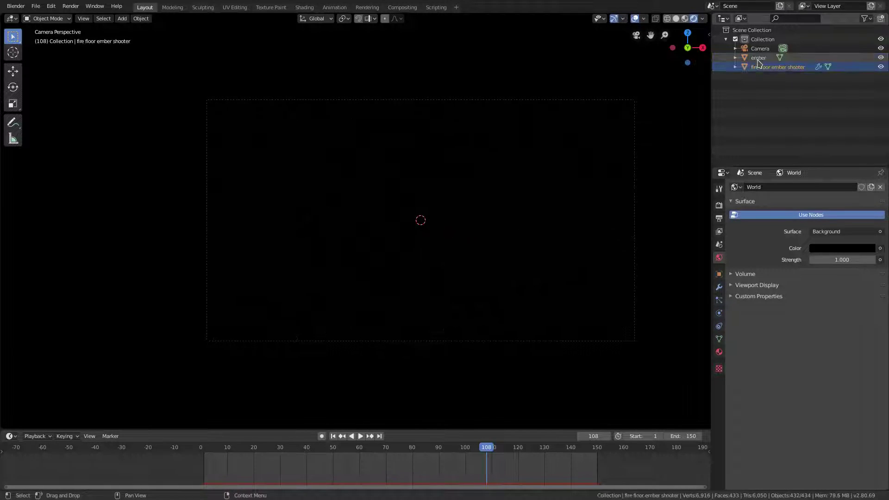
Give the ember's material an orange base color and copy its hex code E79548
left_click(764, 57)
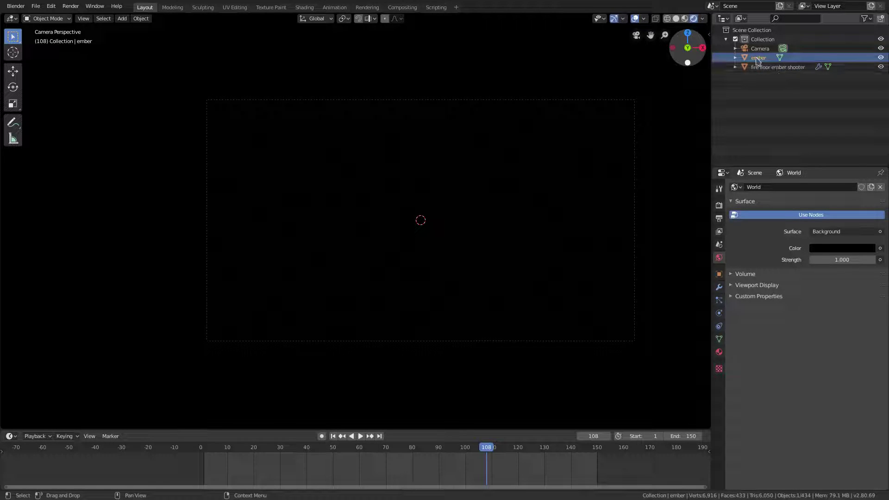
left_click(719, 353)
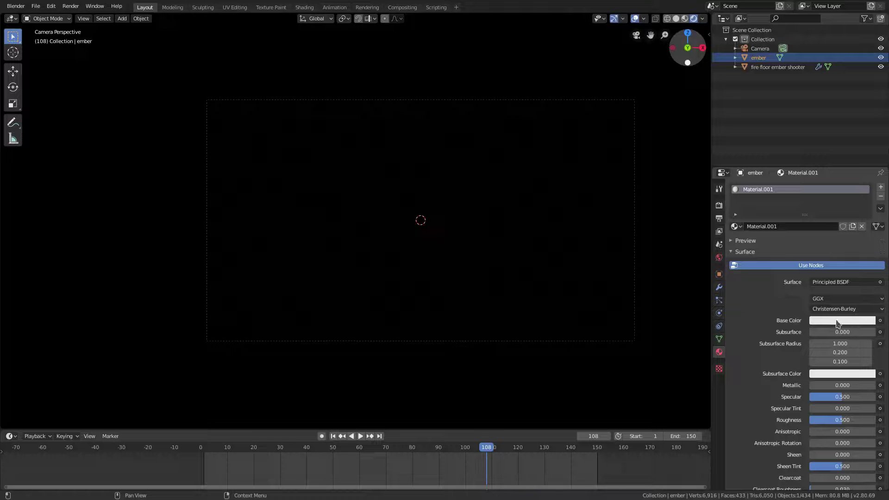
left_click(838, 323)
left_click_drag(824, 237, 814, 241)
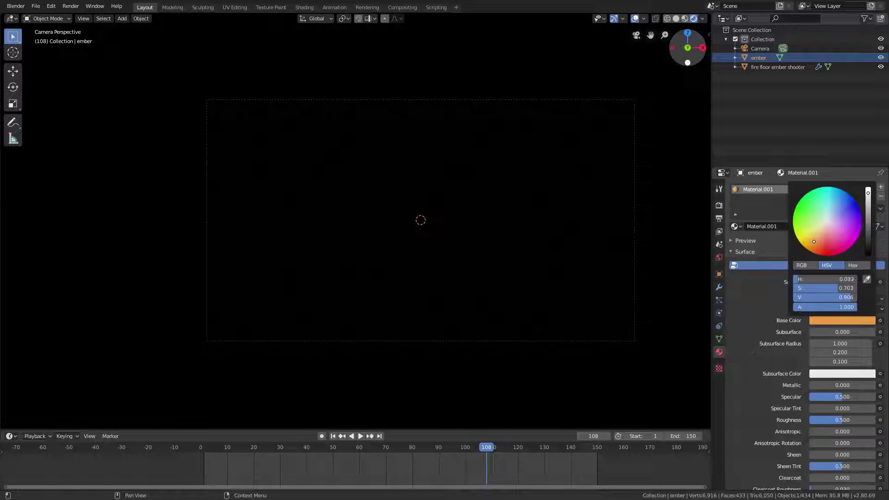
right_click(823, 321)
left_click(849, 324)
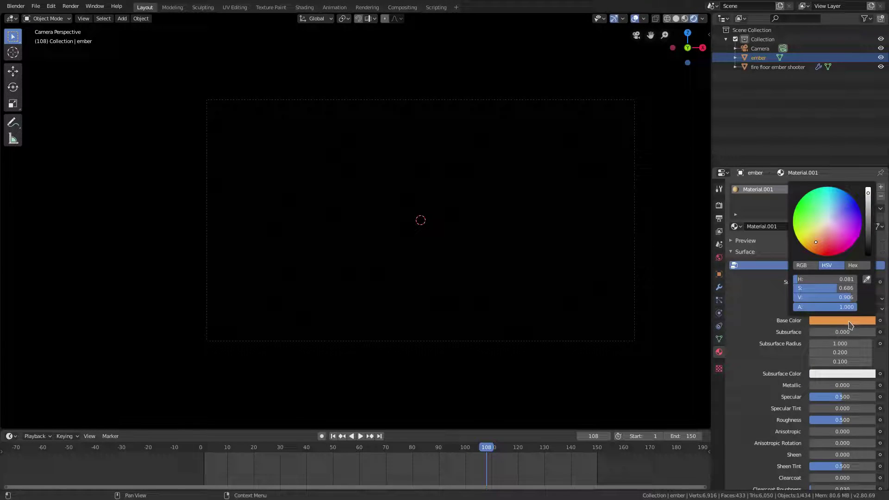
left_click(855, 268)
left_click(816, 279)
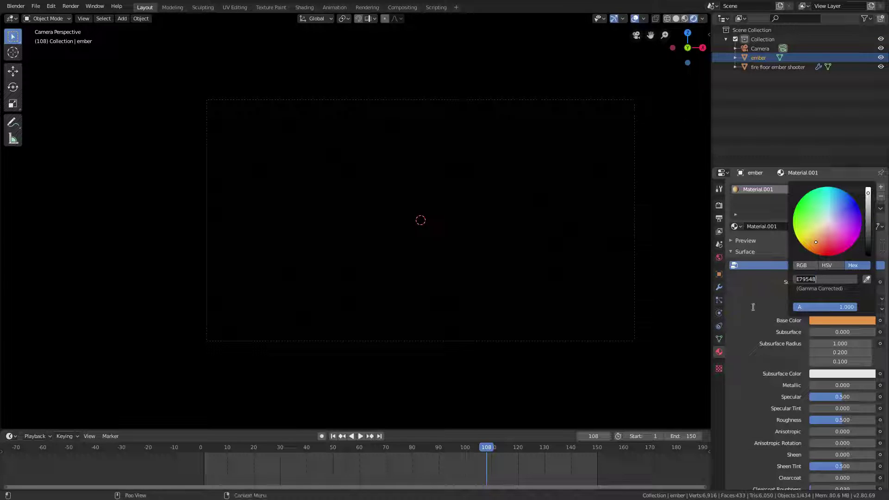
key("Escape")
Change the ember material's surface to an Emission shader with the colour E79548 and view the circle in perspective
left_click(841, 282)
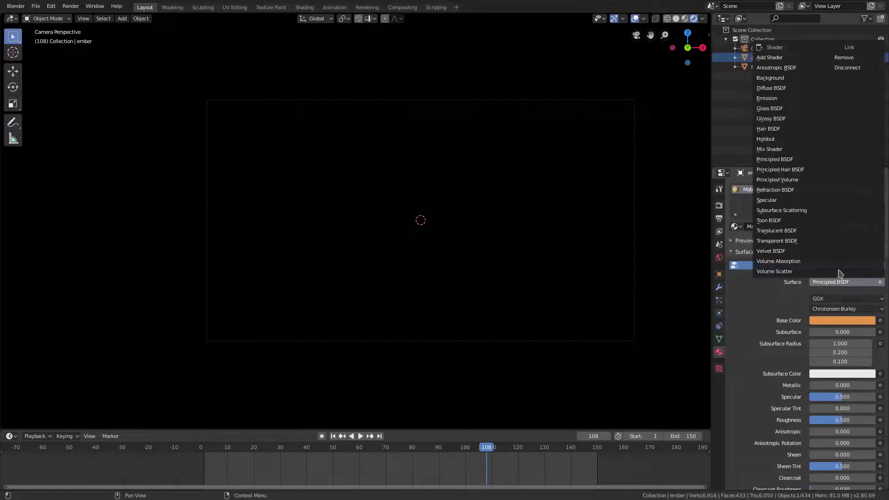
left_click(797, 99)
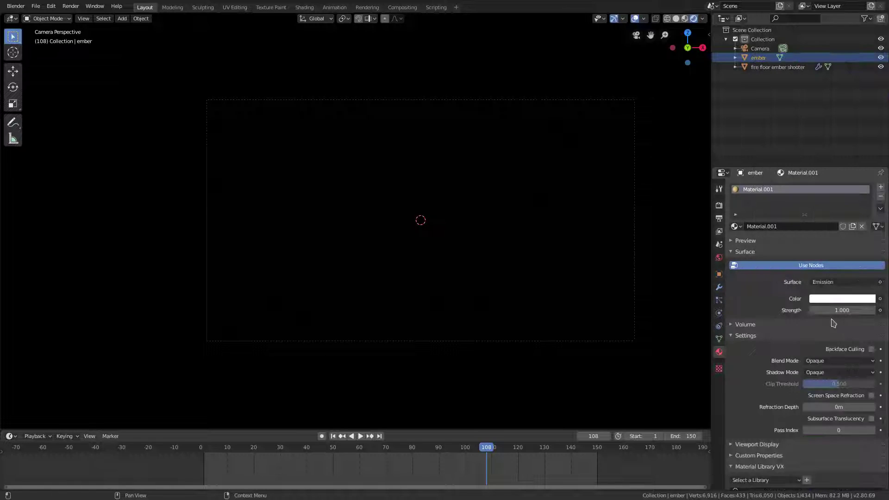
left_click(846, 299)
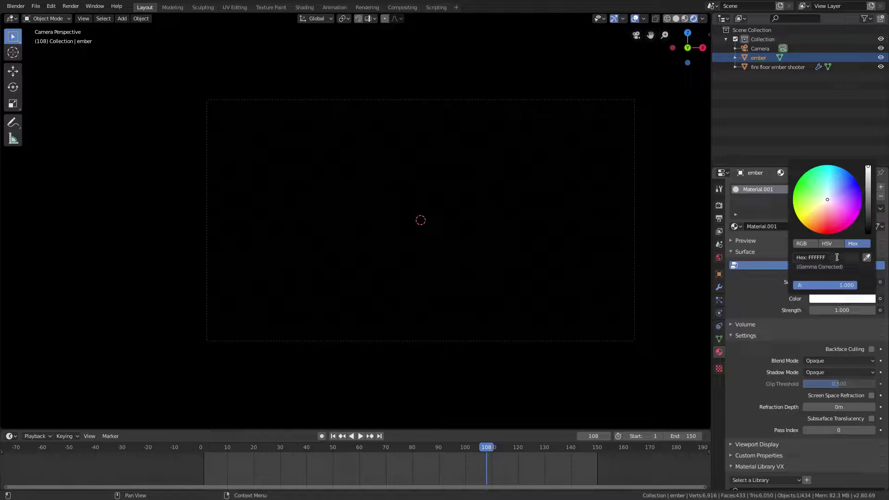
left_click(833, 258)
type("E89250")
key("Return")
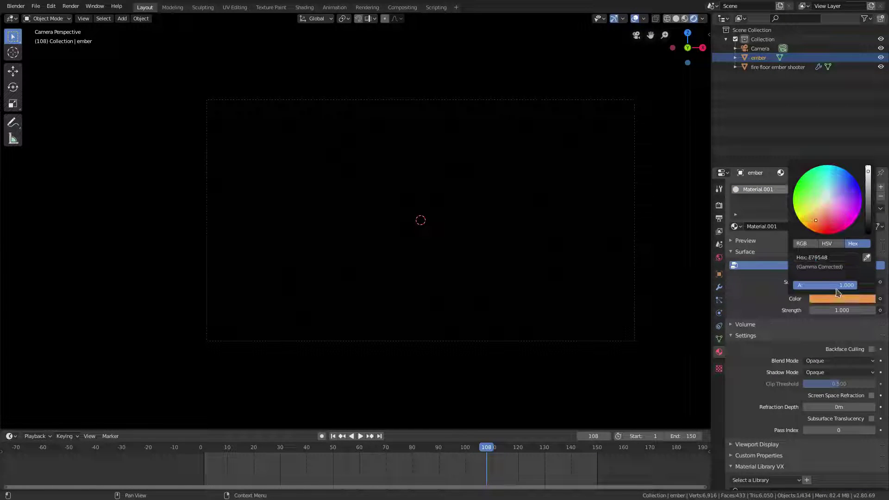
middle_click_drag(479, 187, 452, 271)
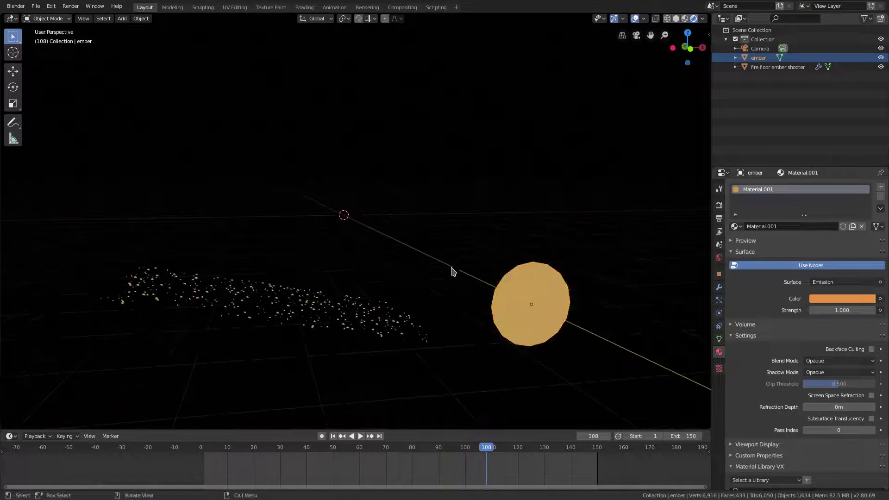
Play the ember animation from the first frame in camera view and stop it
middle_click_drag(488, 350, 406, 276)
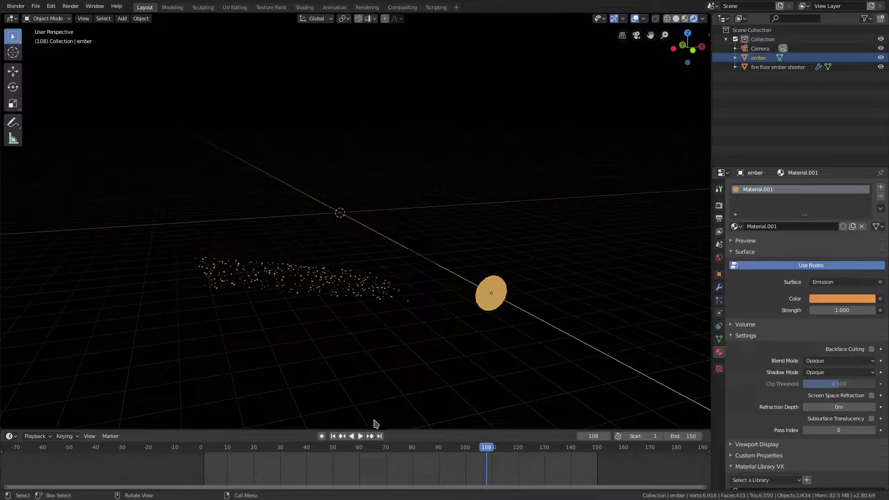
left_click(333, 435)
left_click(360, 436)
key("KP_0")
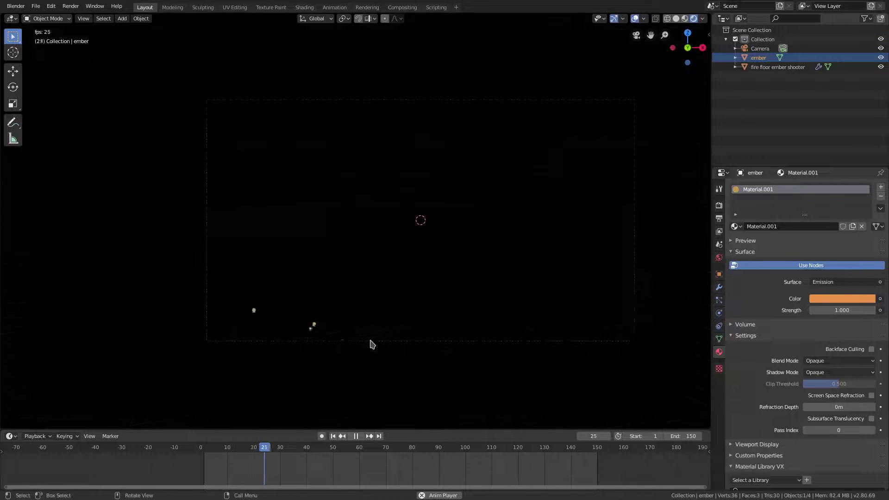
scroll(595, 379, "up", 2)
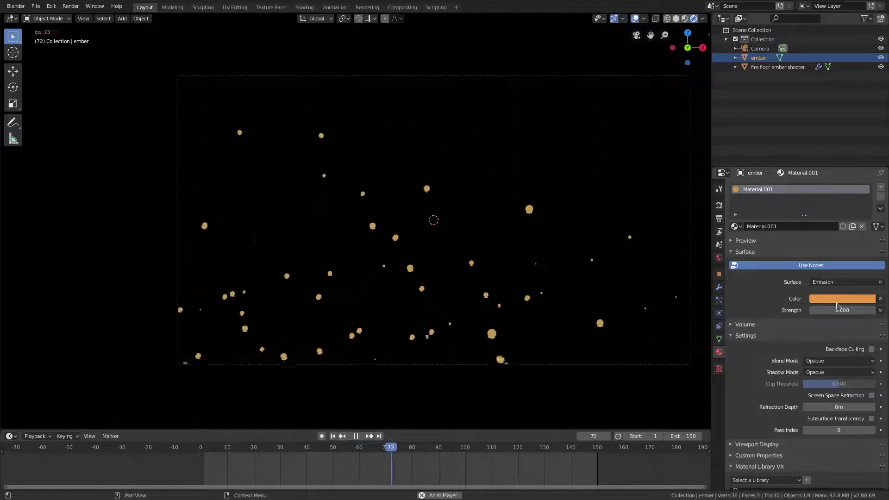
left_click(356, 436)
Change the view transform in the scene's color management render settings
left_click(720, 205)
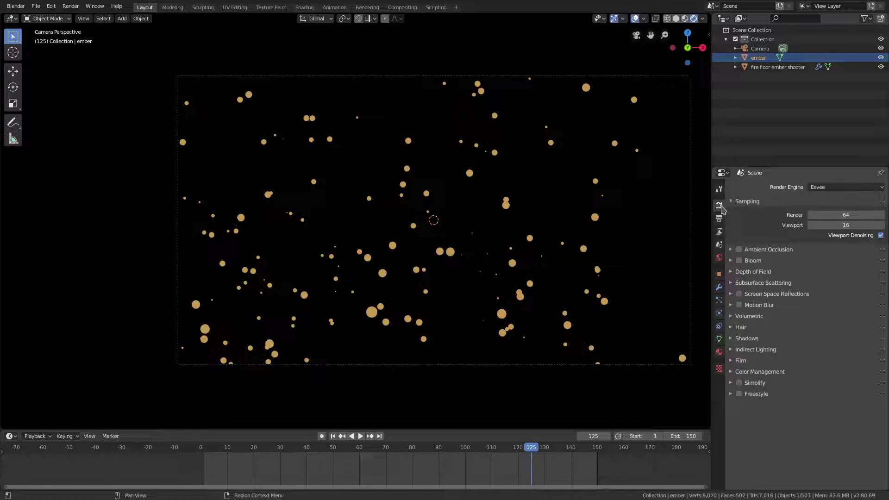
left_click(733, 373)
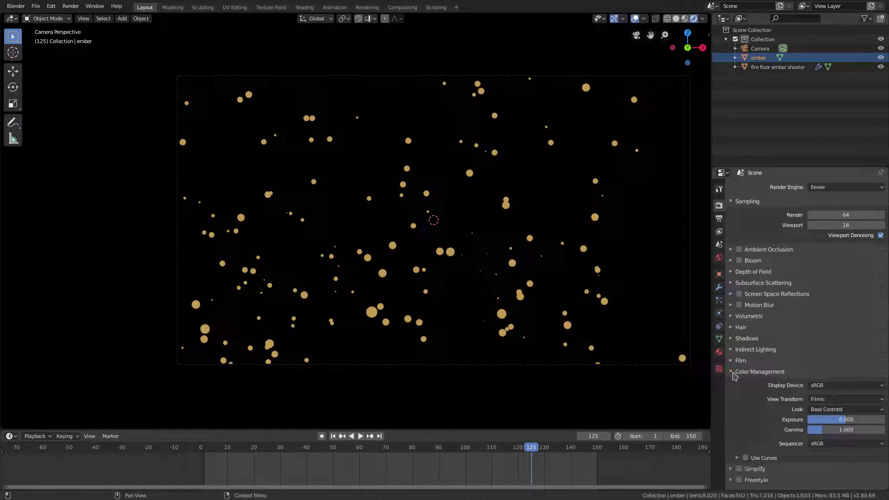
left_click(828, 398)
left_click(829, 411)
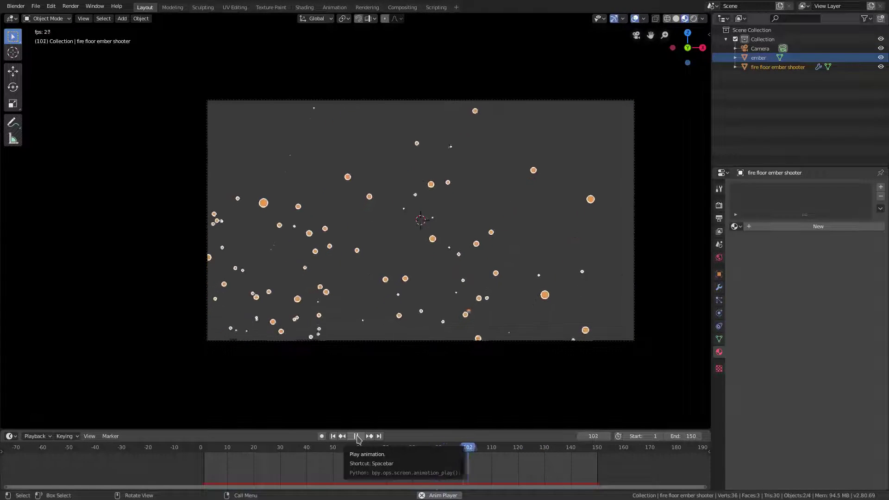
Duplicate the orange ember circle and place the copy about 1.51 m away along the X axis
middle_click_drag(529, 324, 403, 250)
left_click(502, 262)
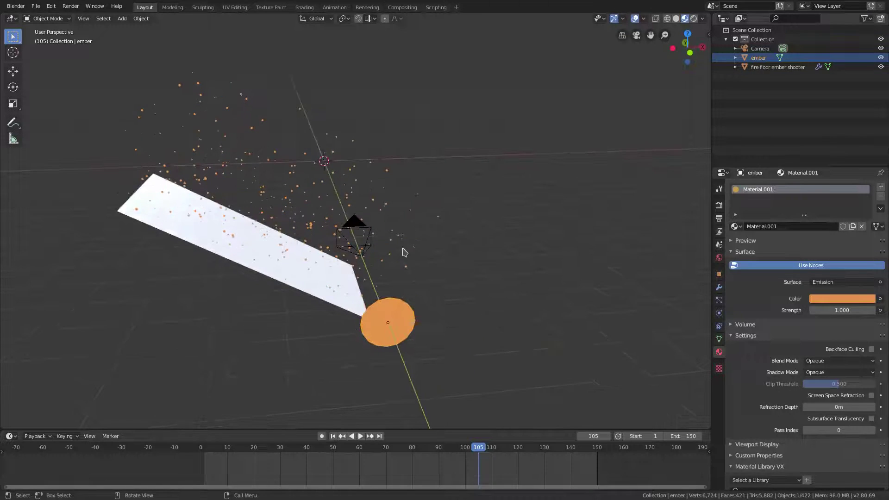
key("shift+d")
key("x")
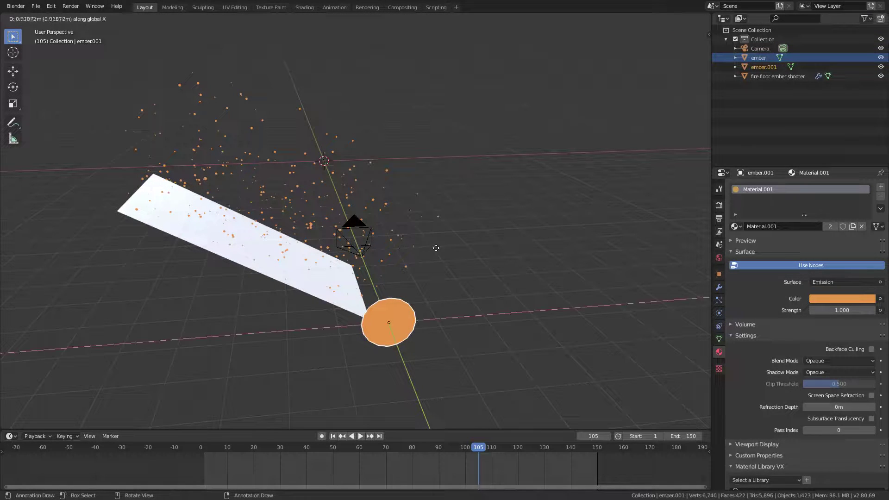
left_click(477, 251)
middle_click_drag(480, 290, 518, 248, "shift")
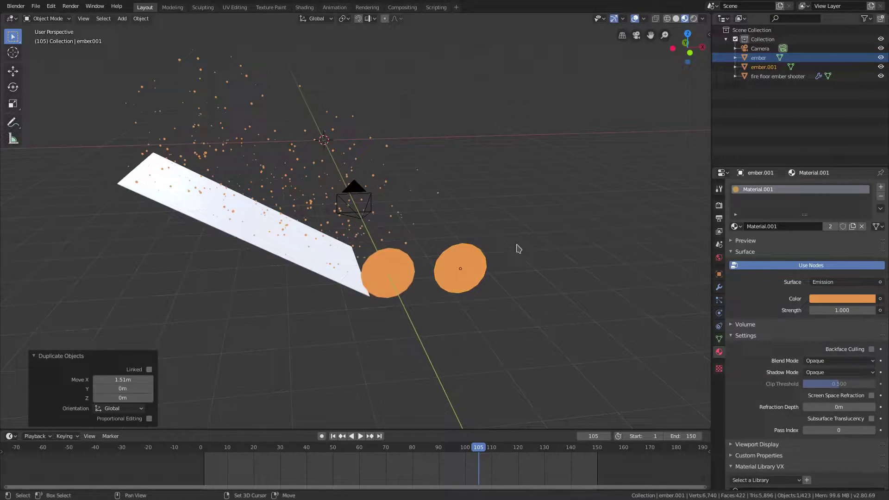
Make the duplicated circle's material a separate copy and change its emission color to yellow E7BC44
left_click(833, 228)
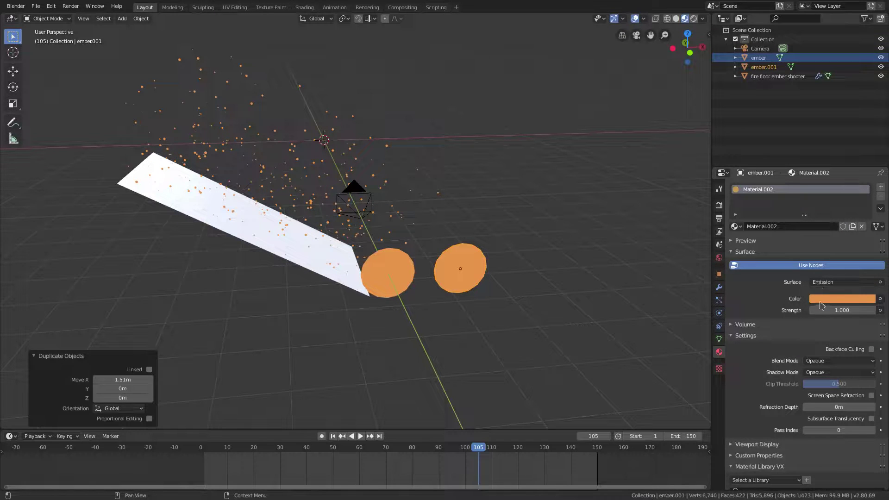
left_click(822, 299)
left_click_drag(815, 220, 808, 218)
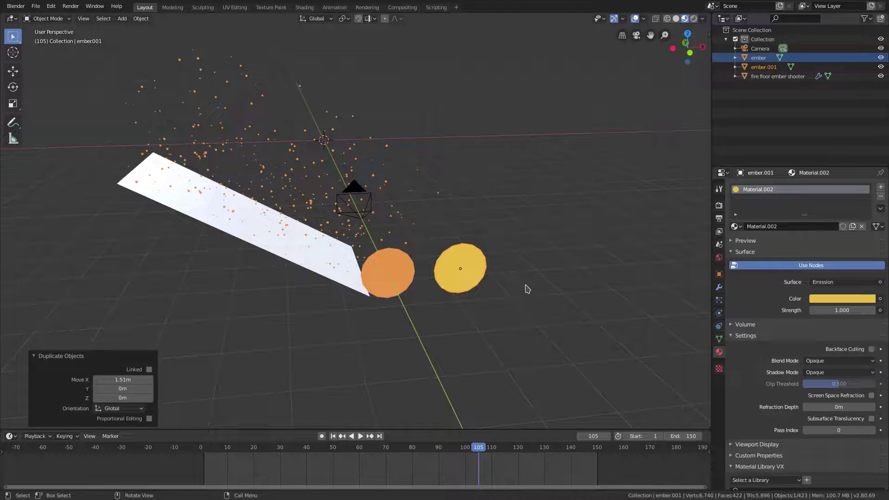
Duplicate the yellow circle about 1.46 m along X and give the copy its own material with a red emission color
key("shift+d")
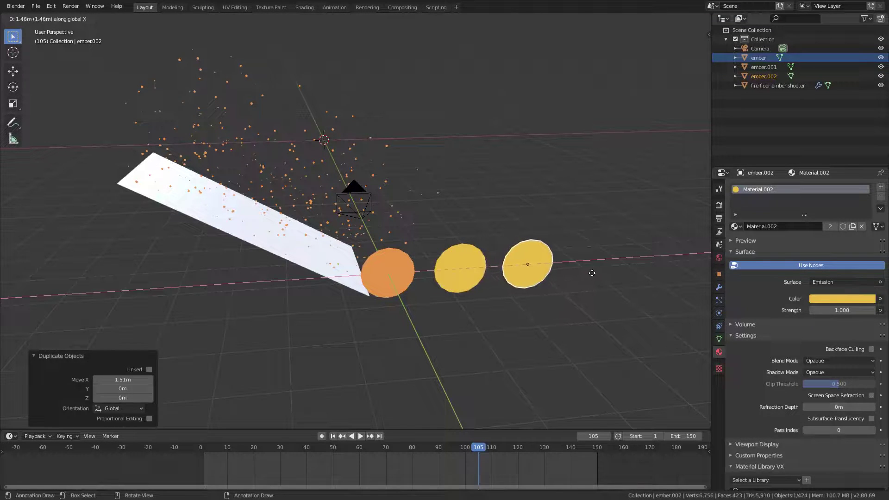
left_click(587, 276)
left_click(829, 226)
left_click(835, 300)
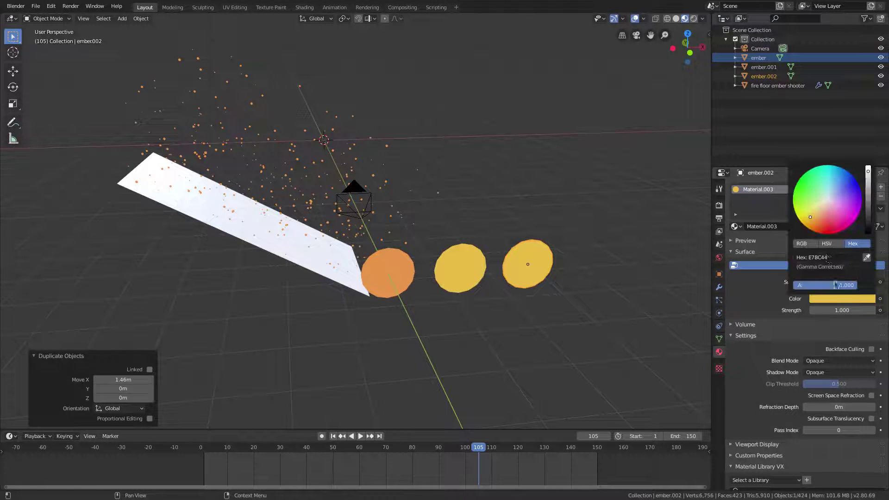
left_click_drag(809, 216, 822, 224)
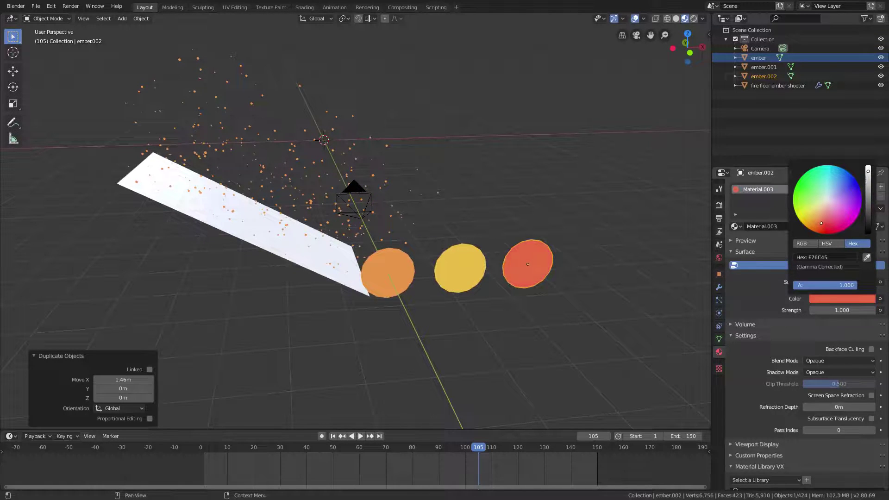
Rename the yellow circle's material as yellow
left_click(459, 271)
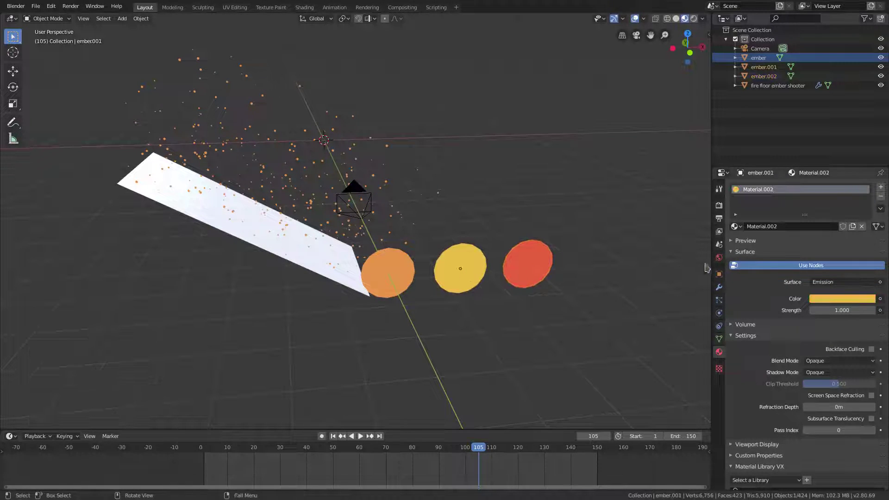
left_click(768, 225)
type("yellow")
key("Return")
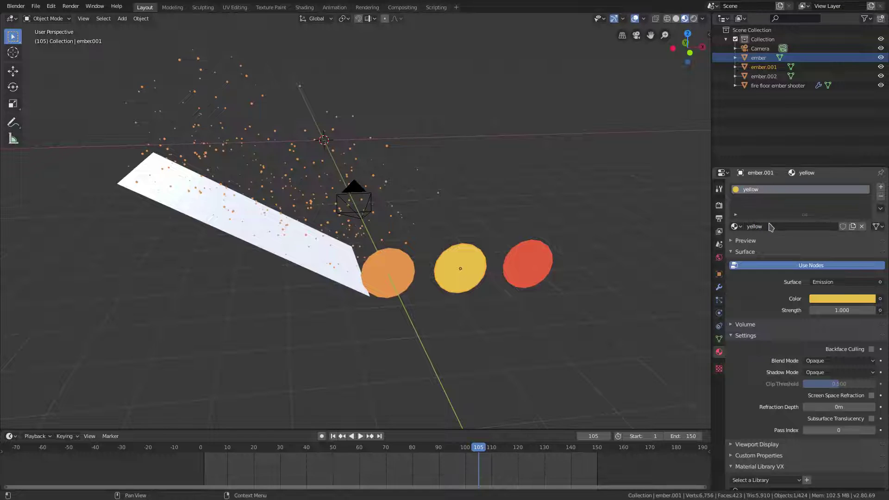
Rename the orange circle's material as pink
left_click(523, 262)
left_click(762, 226)
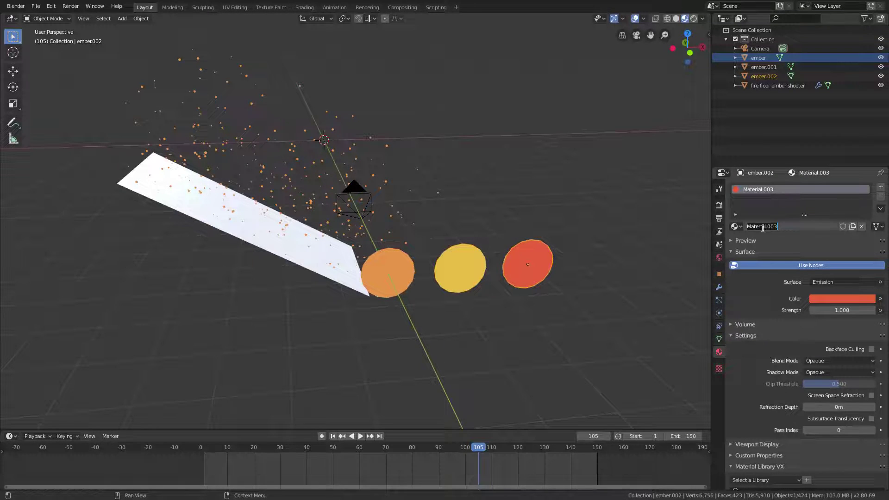
key("Escape")
left_click(392, 268)
left_click(748, 226)
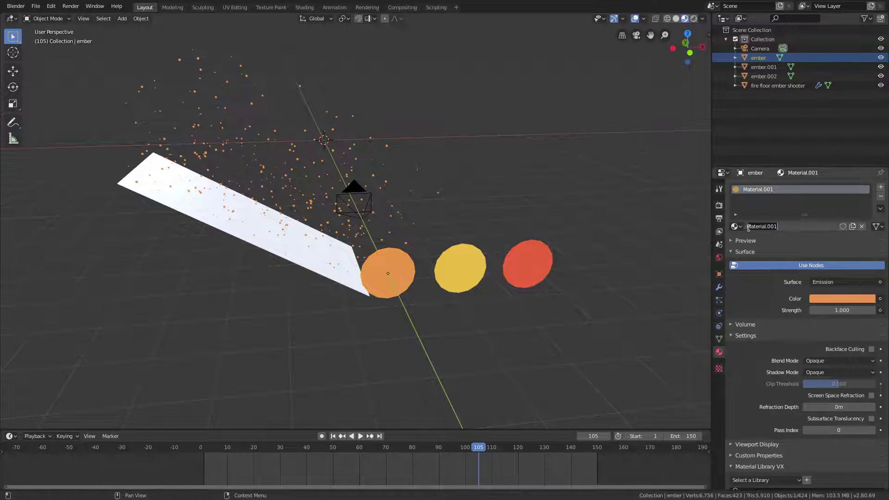
type("pink")
key("Return")
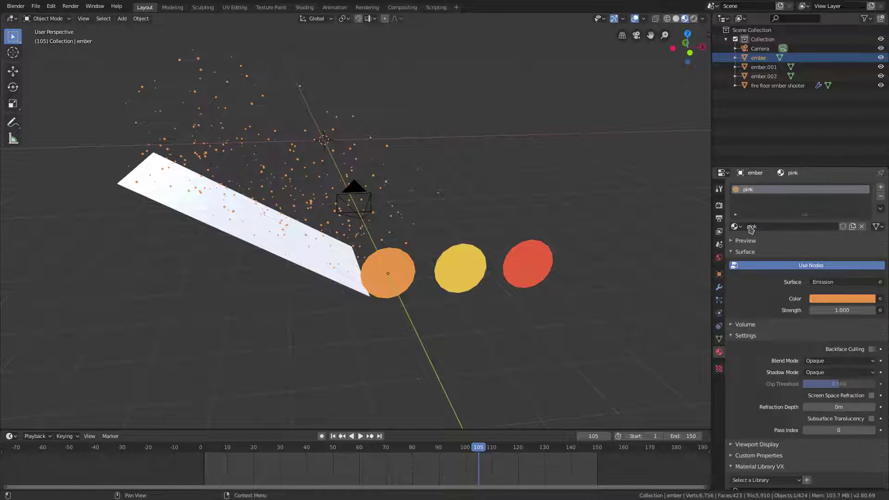
Reselect the orange ember circle and open its material name for editing
scroll(425, 268, "down", 2)
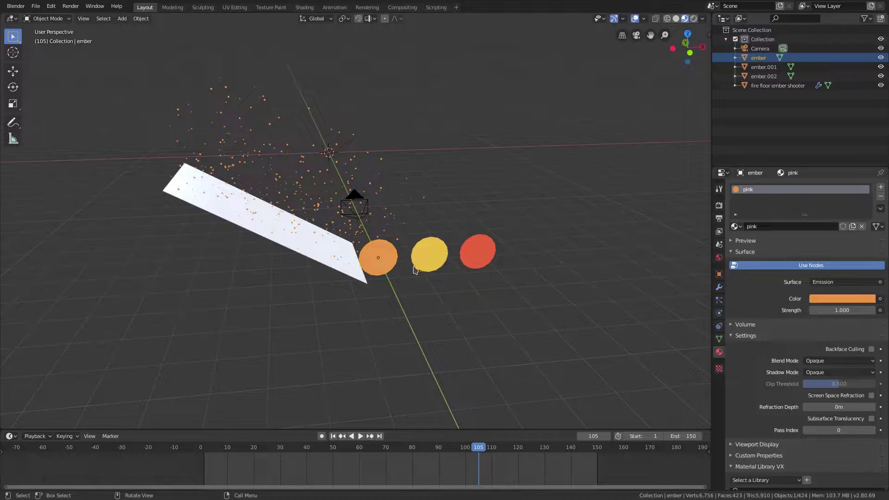
middle_click_drag(418, 268, 358, 259)
left_click(357, 257)
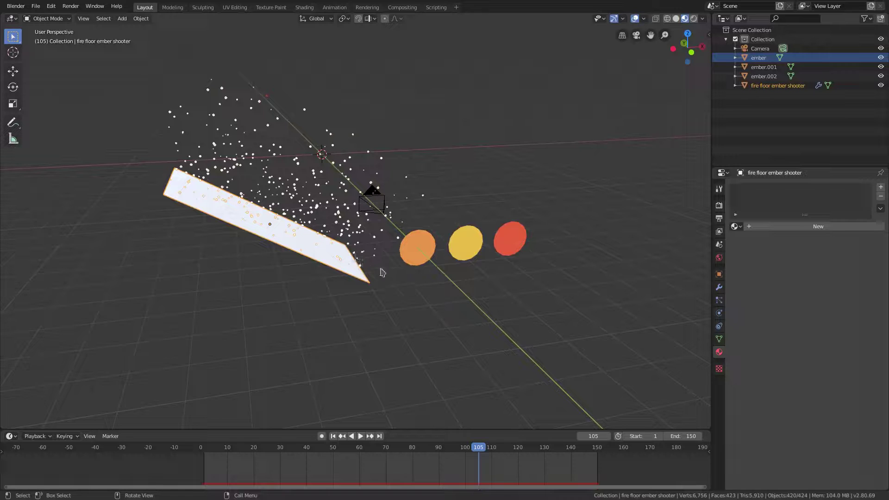
scroll(381, 272, "up", 2)
left_click(493, 284)
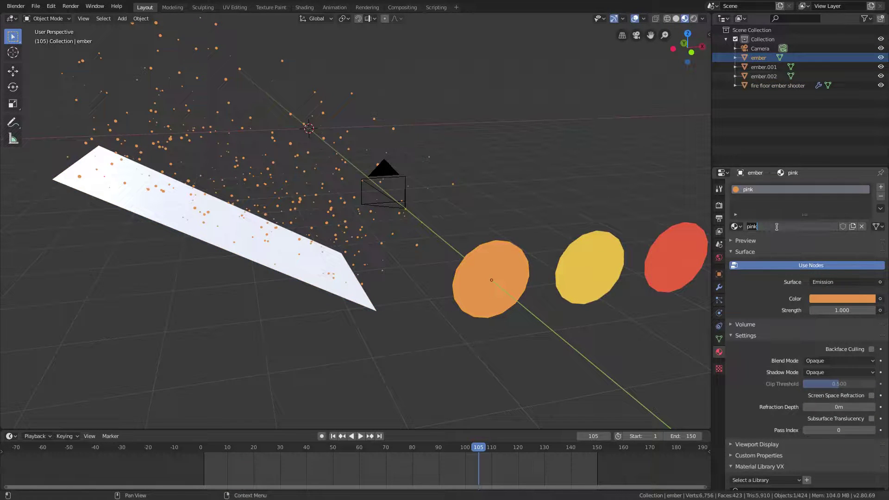
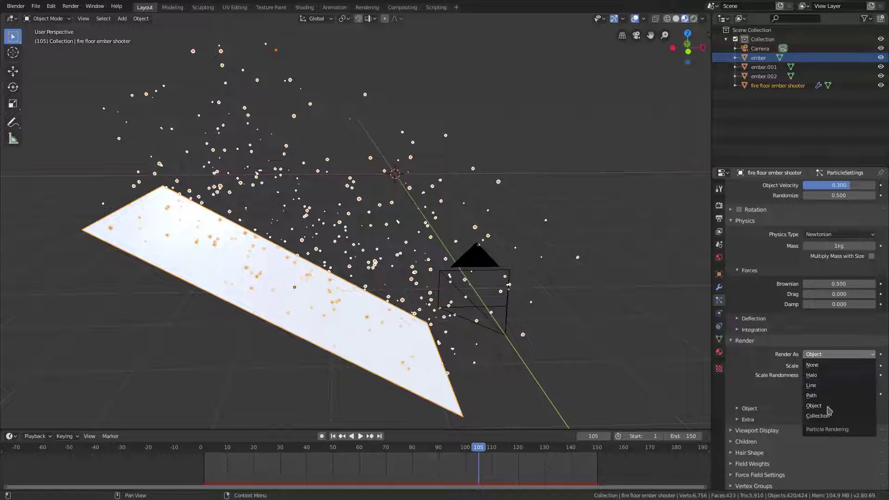
Set the fire floor ember shooter's particles to render as Collection
left_click(826, 415)
scroll(473, 315, "down", 3)
middle_click_drag(472, 314, 456, 290)
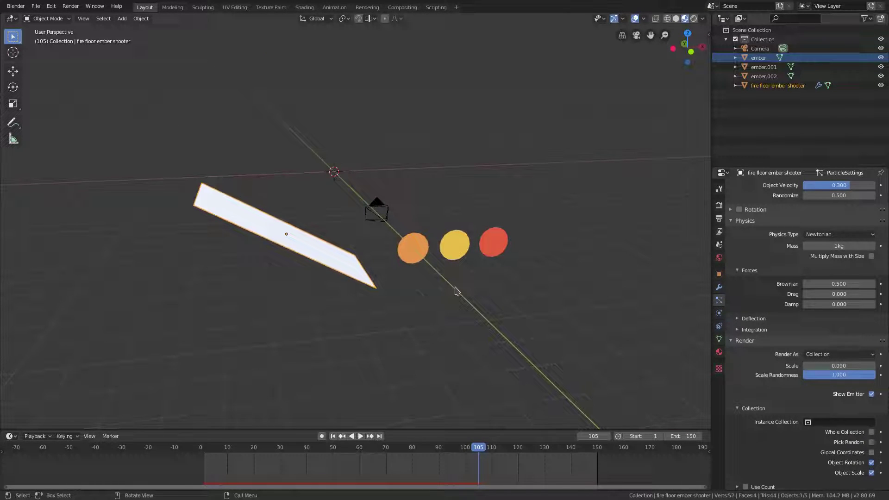
scroll(453, 291, "up", 2)
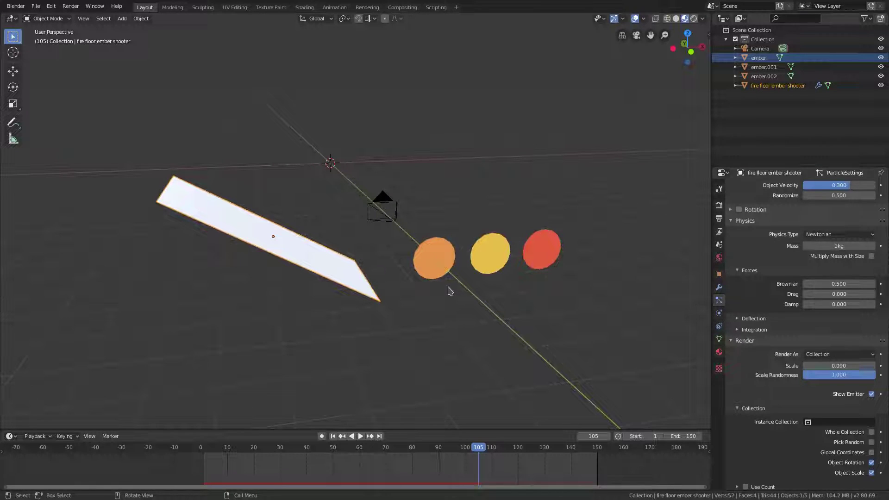
Select the orange, yellow and red circles and move them to a new collection named embers
left_click(443, 259)
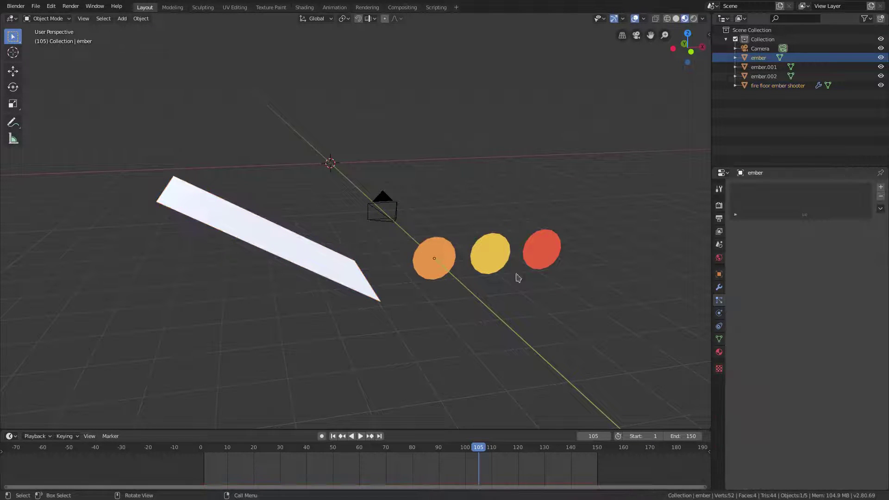
left_click(486, 255, "shift")
left_click(538, 250, "shift")
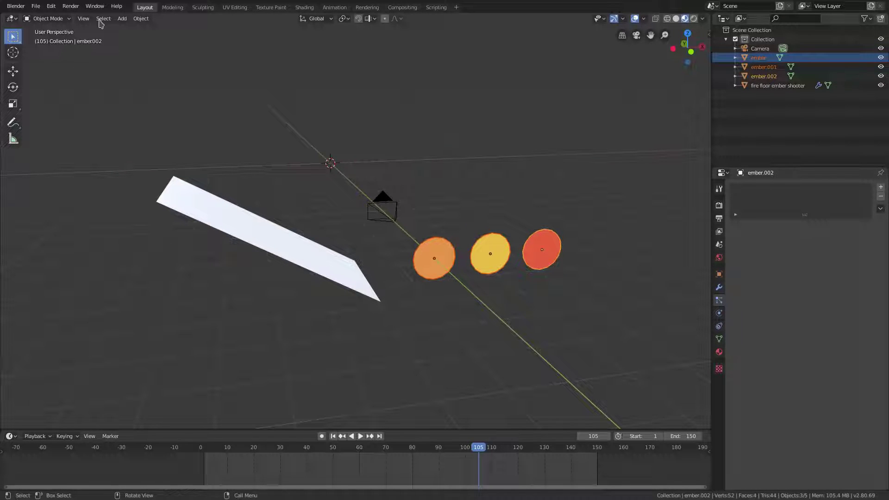
left_click(139, 19)
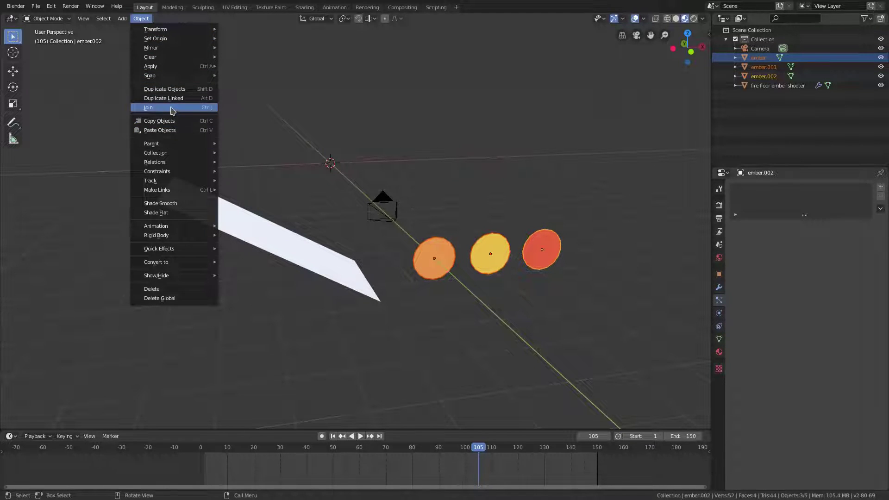
mouse_move(176, 153)
left_click(277, 153)
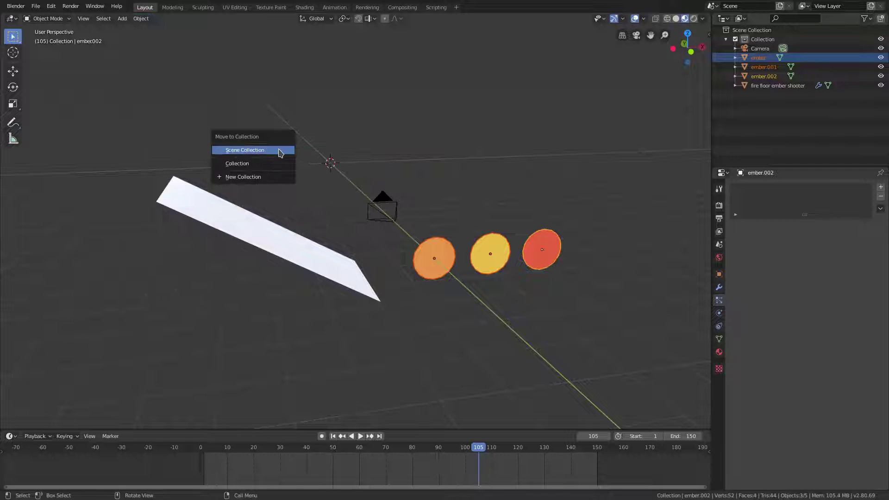
left_click(251, 181)
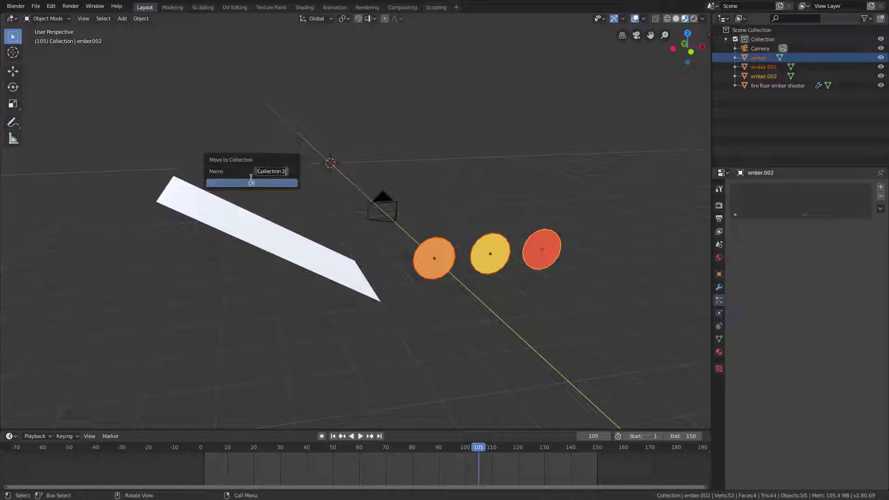
type("embers")
key("Return")
left_click(252, 181)
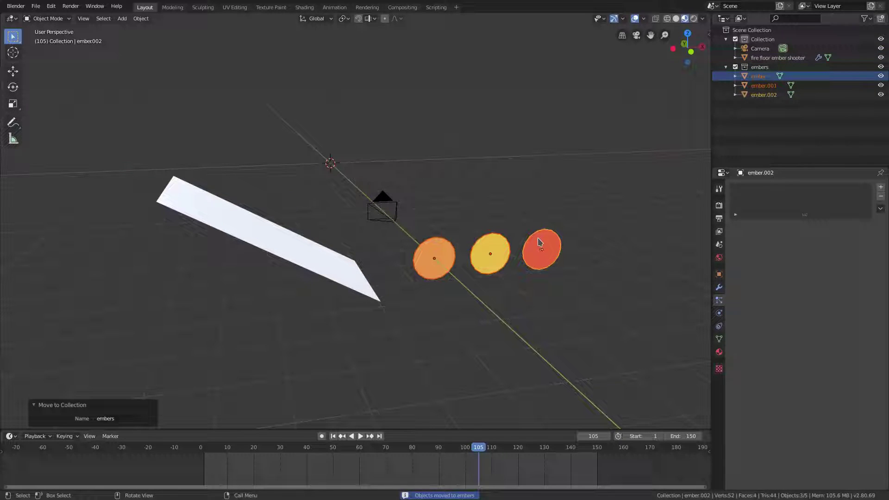
Select the fire floor ember shooter plane and set its particle instance collection to embers
left_click(273, 251)
scroll(810, 338, "down", 10)
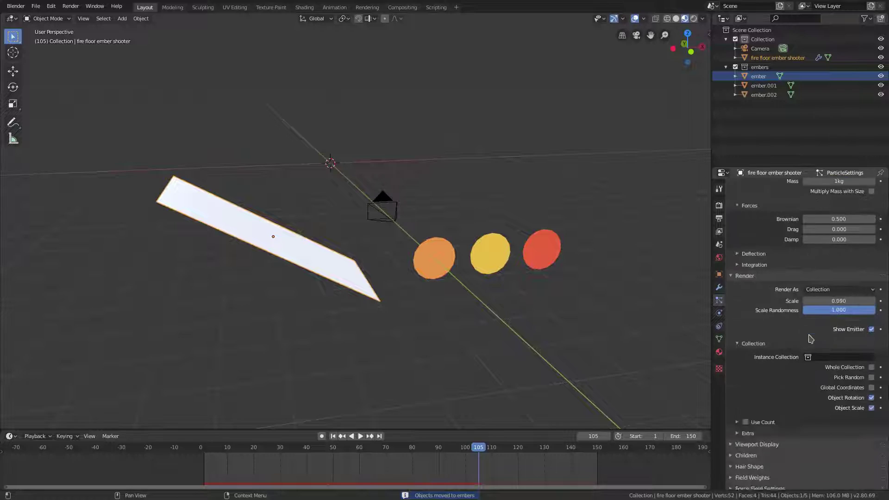
scroll(809, 338, "down", 2)
scroll(763, 304, "up", 4)
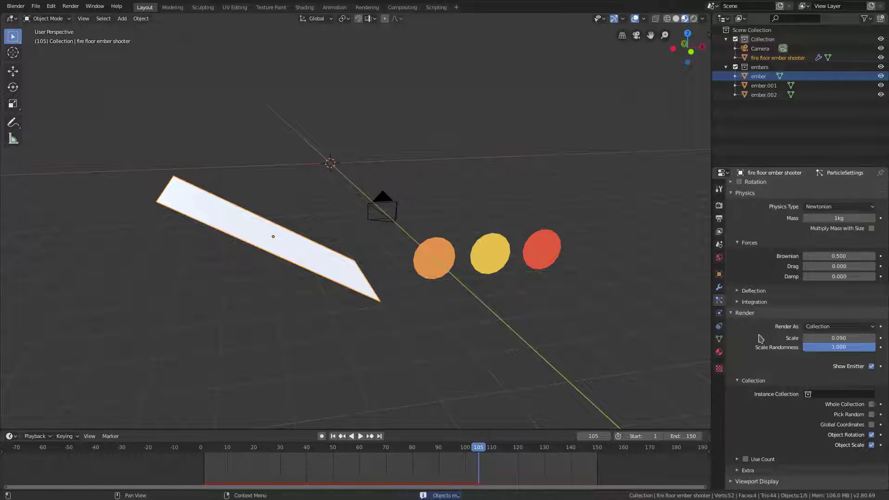
left_click(838, 327)
left_click(839, 330)
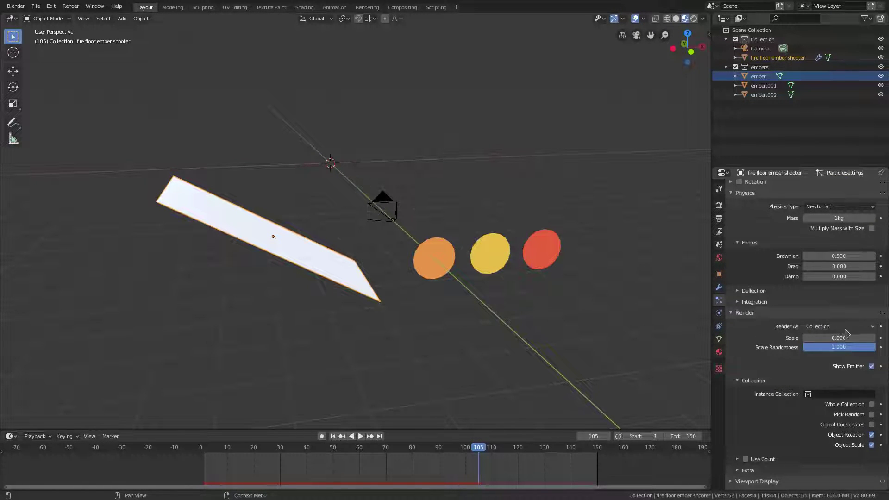
left_click(830, 394)
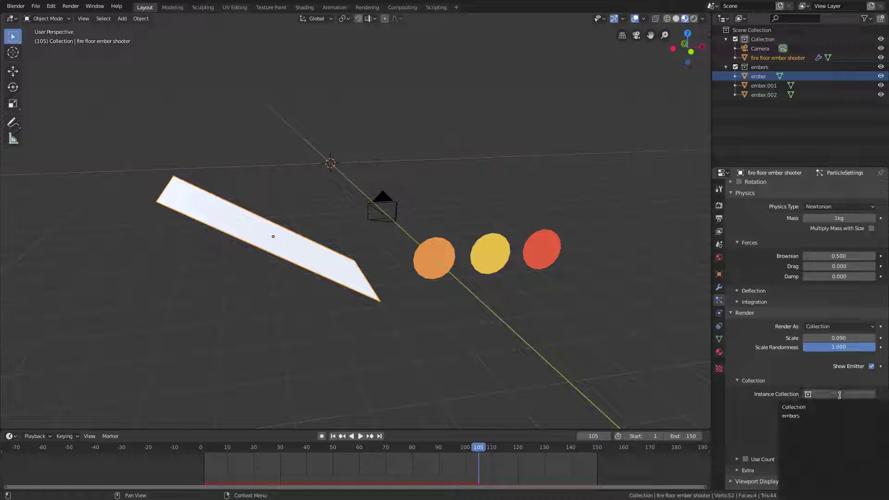
left_click(812, 416)
View the scene through the camera in rendered shading and play the ember animation from the first frame
scroll(341, 209, "up", 3)
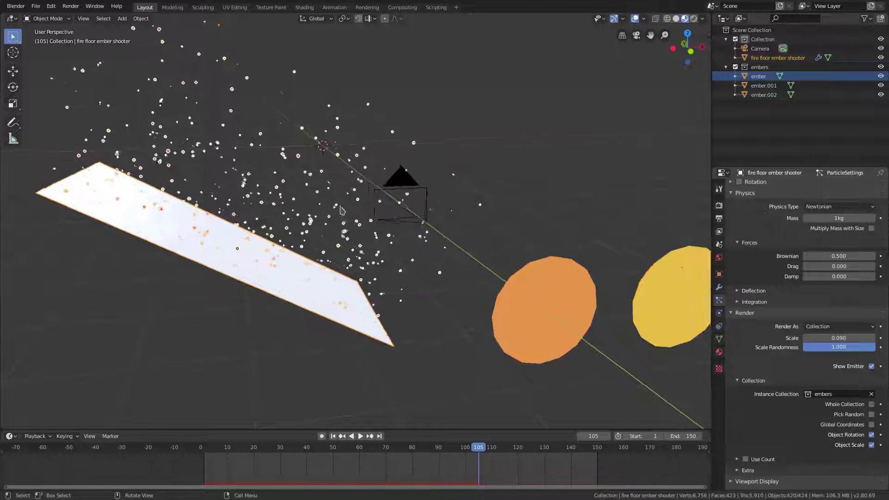
key("KP_0")
left_click(692, 18)
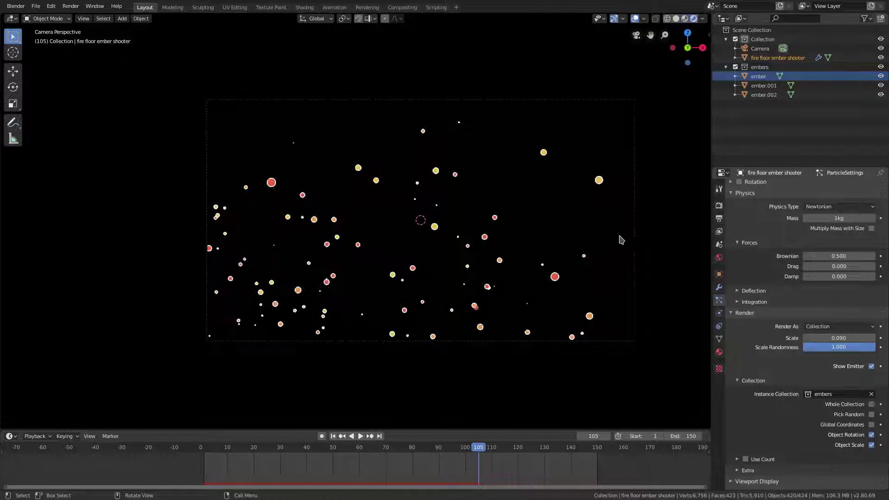
left_click(634, 234)
scroll(531, 299, "up", 2)
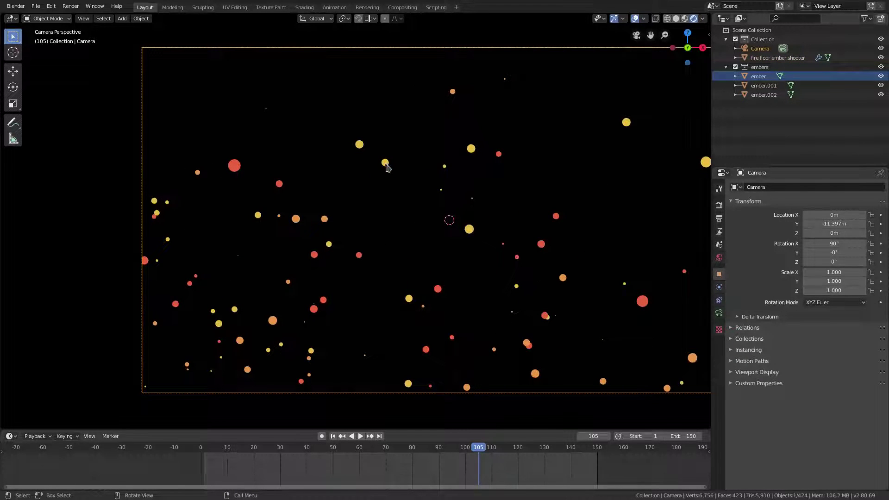
scroll(466, 381, "down", 2)
left_click(332, 436)
left_click(362, 437)
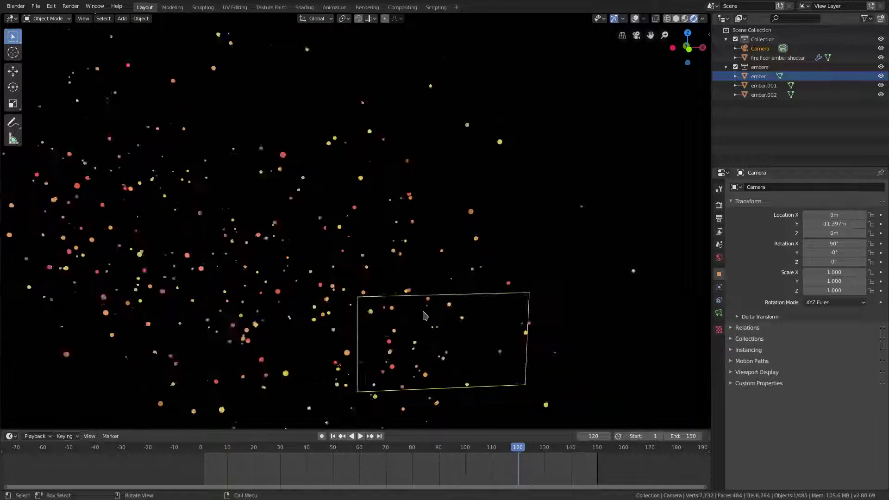
Scale the yellow ember circle down to slightly less than half its size
scroll(424, 313, "down", 8)
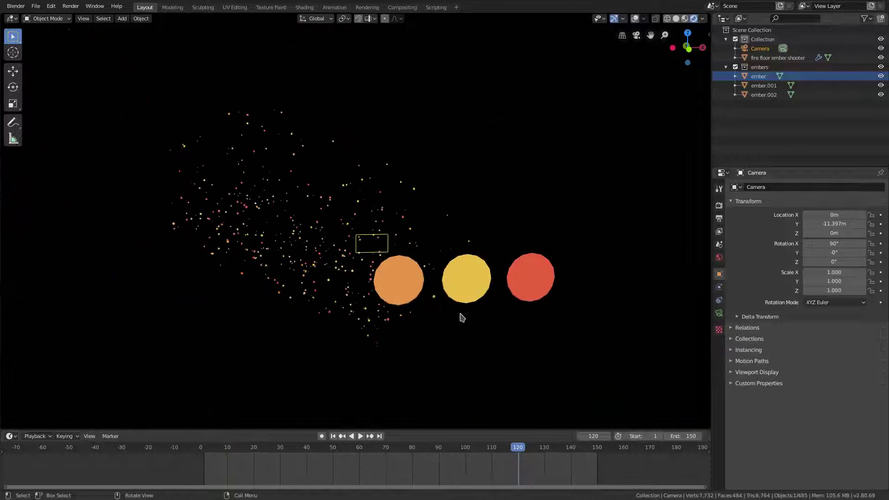
middle_click_drag(462, 318, 370, 277)
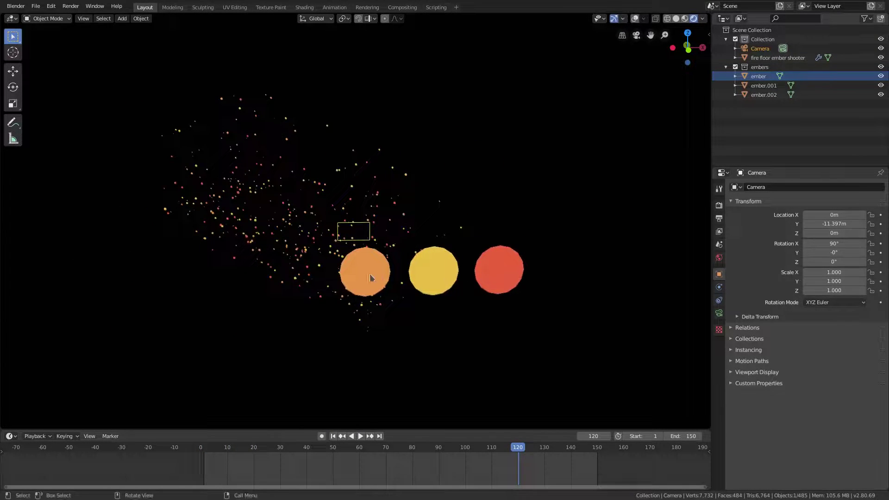
left_click(447, 275)
key("s")
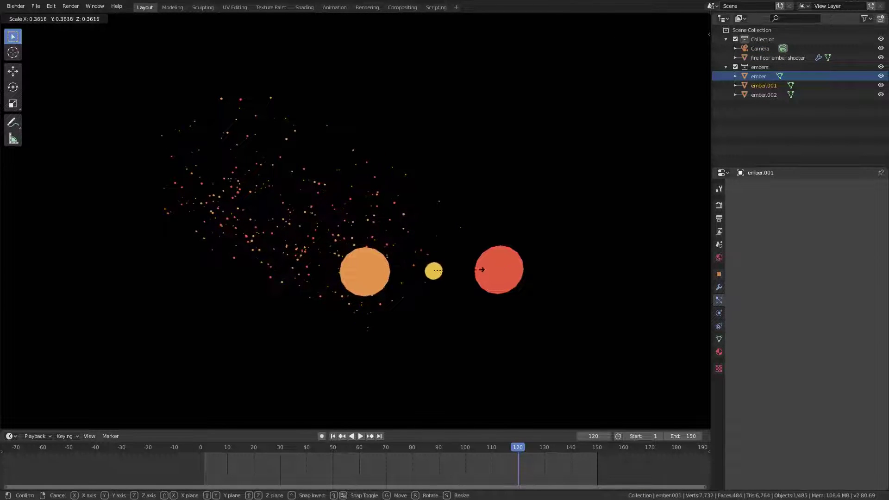
left_click(489, 273)
Enlarge the red ember circle slightly and scale the orange ember circle up by a factor of 1.2
left_click(520, 272)
key("s")
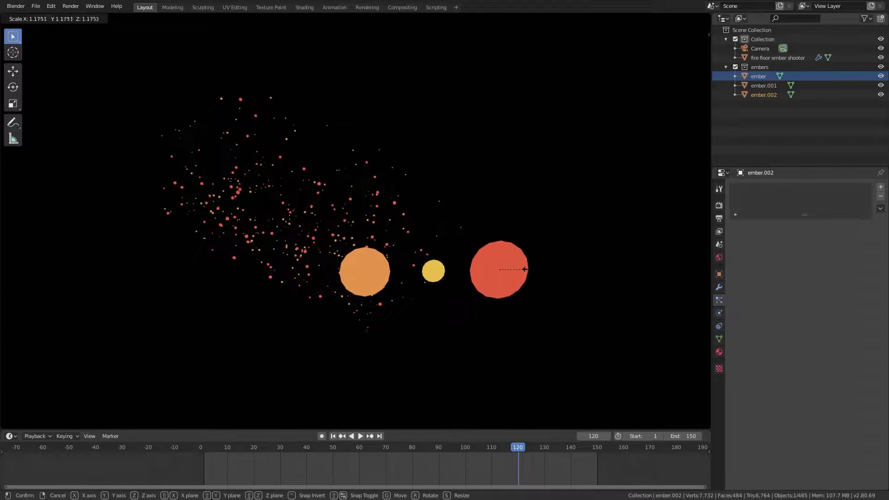
left_click(525, 269)
left_click(363, 272)
key("s")
left_click(555, 270)
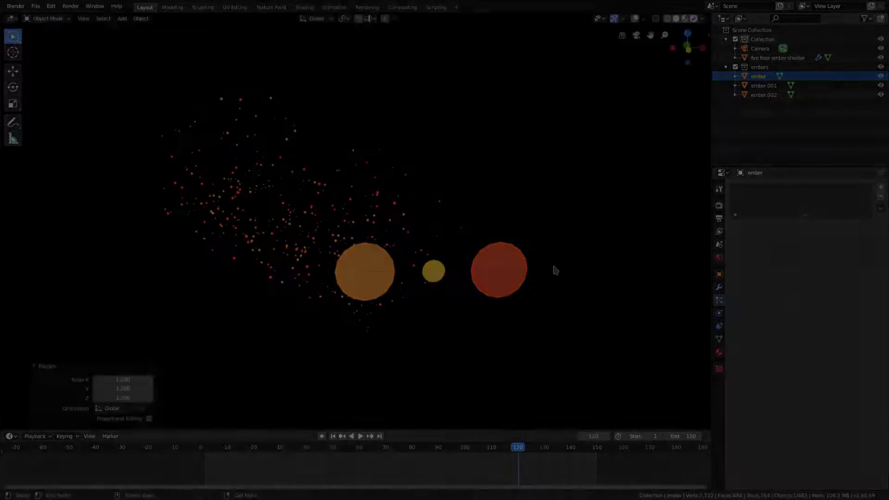